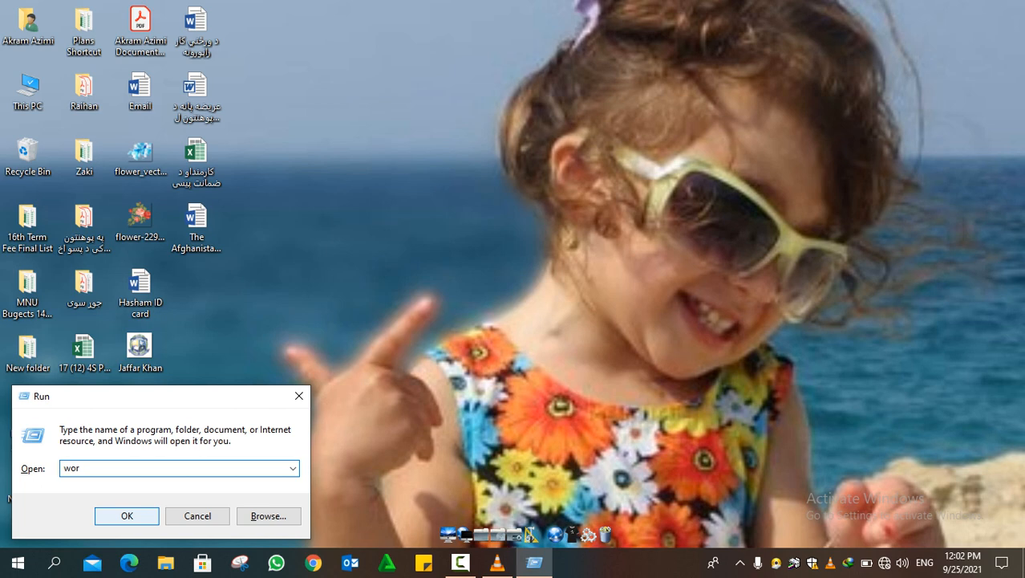
Launch Word by running the Winword command
{"action": "type", "text": "d"}
{"action": "key", "text": "BackSpace"}
{"action": "key", "text": "BackSpace"}
{"action": "key", "text": "BackSpace"}
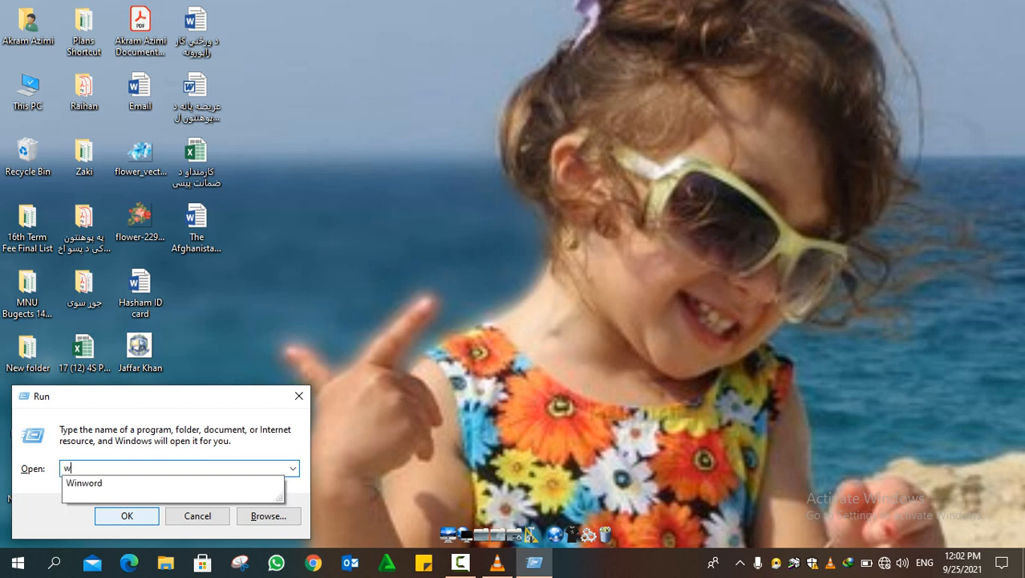
{"action": "key", "text": "Down"}
{"action": "key", "text": "Return"}
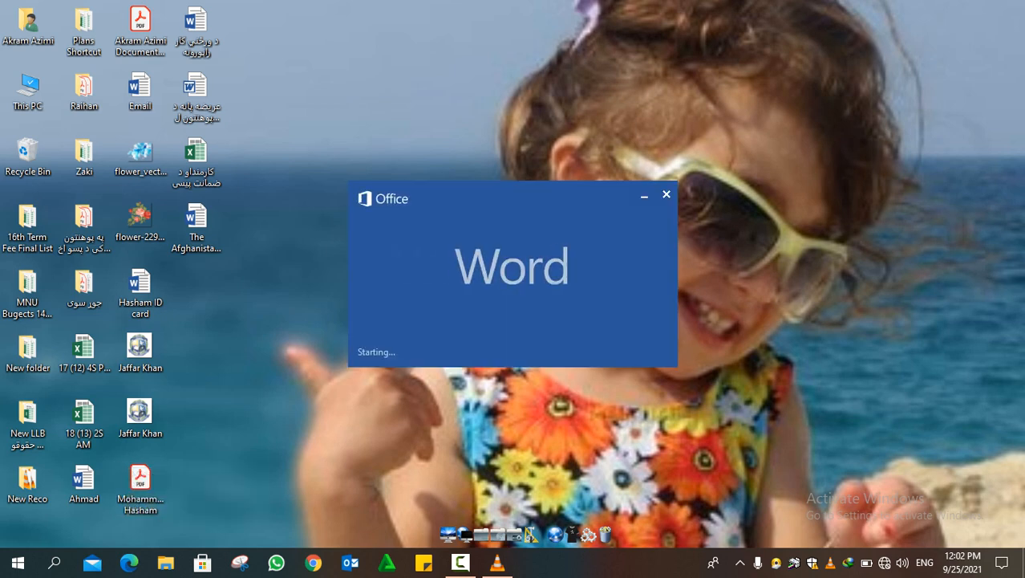
{"action": "right_click", "coordinate": [445, 110]}
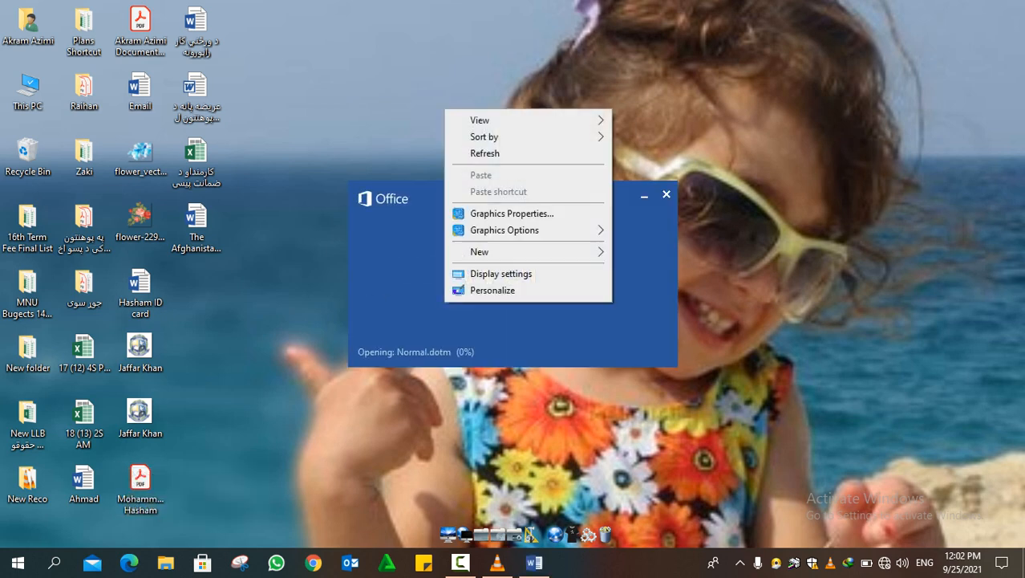
{"action": "left_click", "coordinate": [486, 153]}
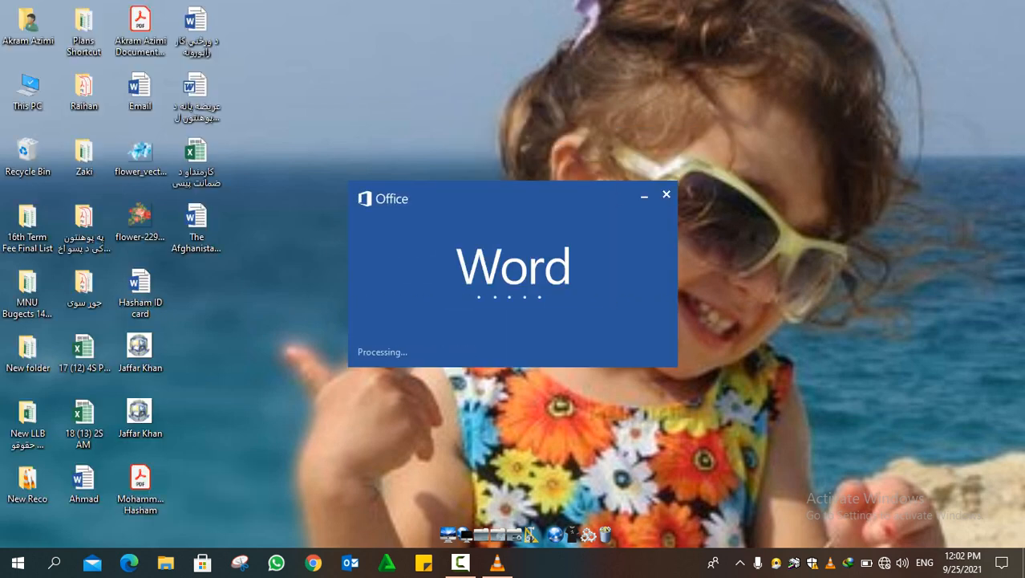
{"action": "right_click", "coordinate": [463, 81]}
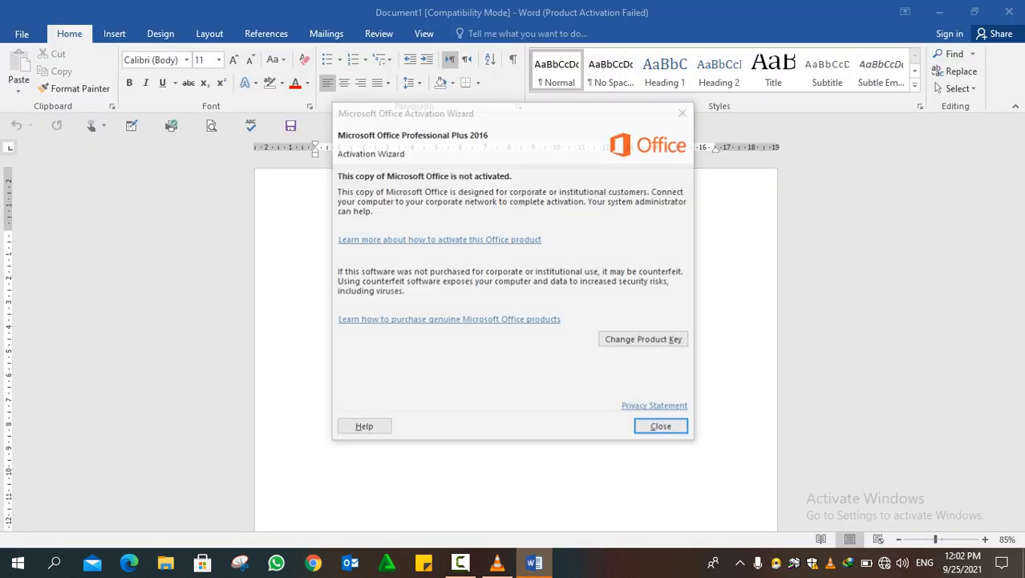
Dismiss the Office activation wizard and insert a Picture Organization Chart SmartArt graphic from the Office.com category
{"action": "left_click", "coordinate": [684, 112]}
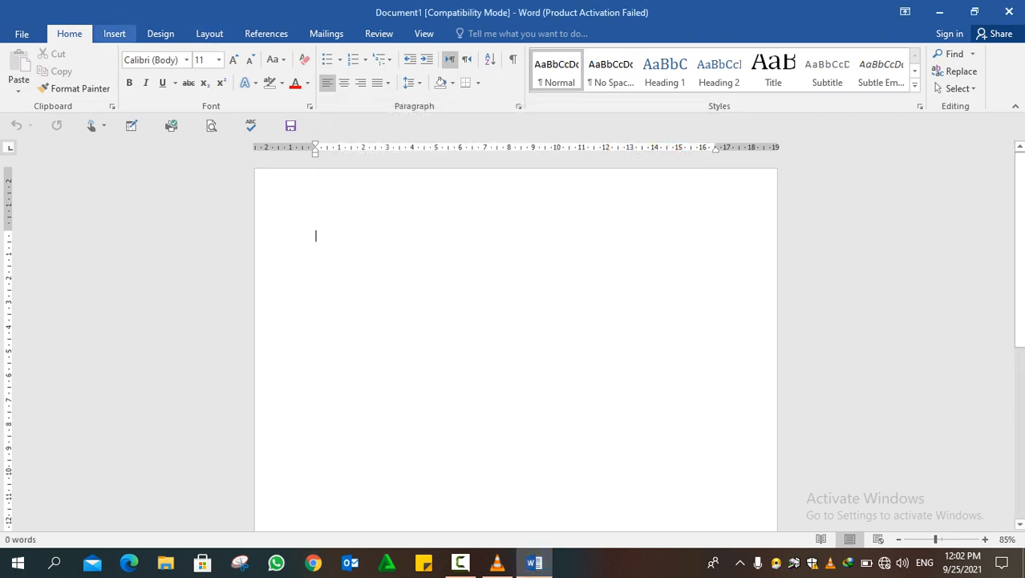
{"action": "left_click", "coordinate": [114, 33]}
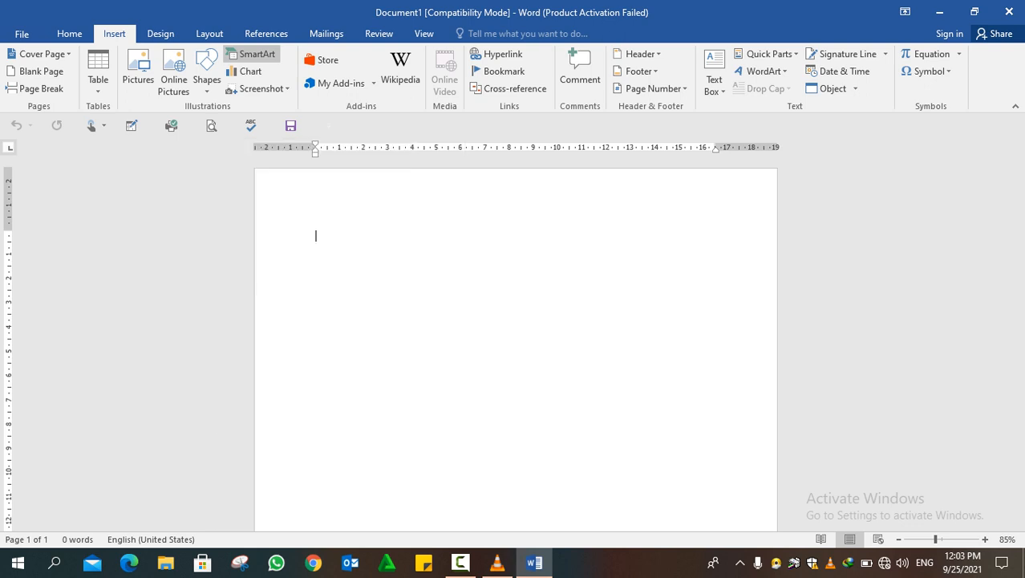
{"action": "left_click", "coordinate": [252, 54]}
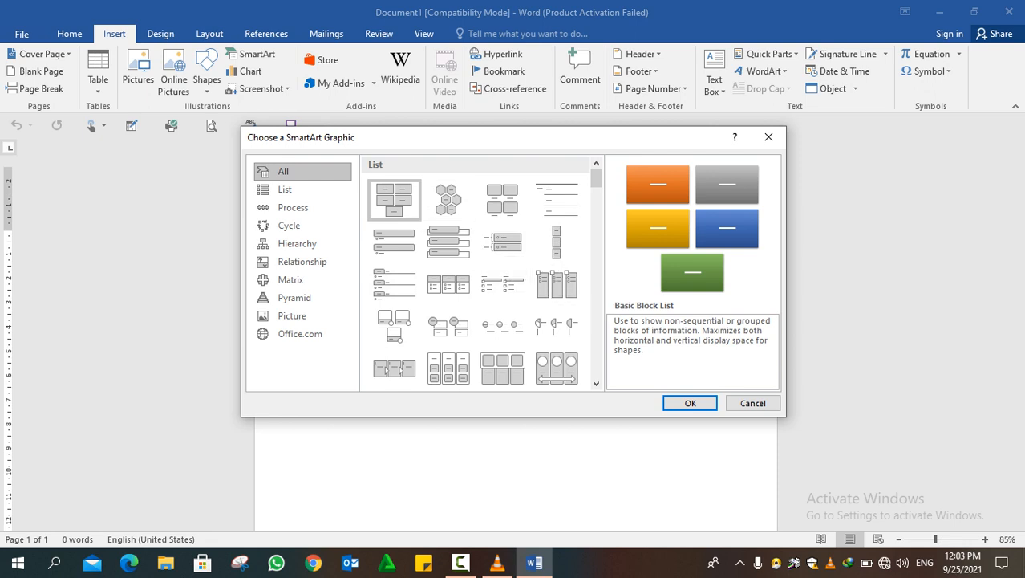
{"action": "scroll", "coordinate": [479, 273], "scroll_direction": "down", "scroll_amount": 5}
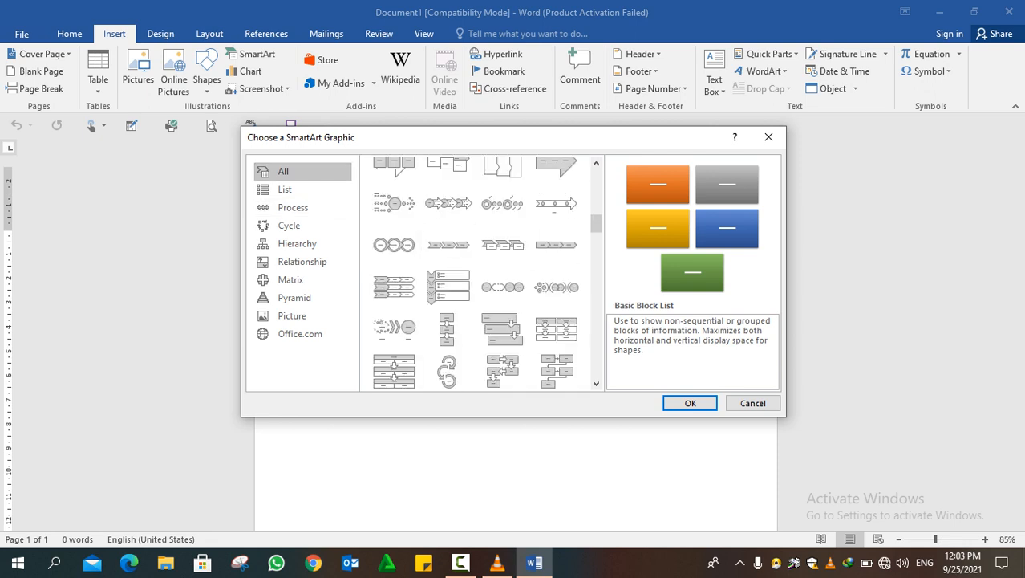
{"action": "left_click", "coordinate": [303, 190]}
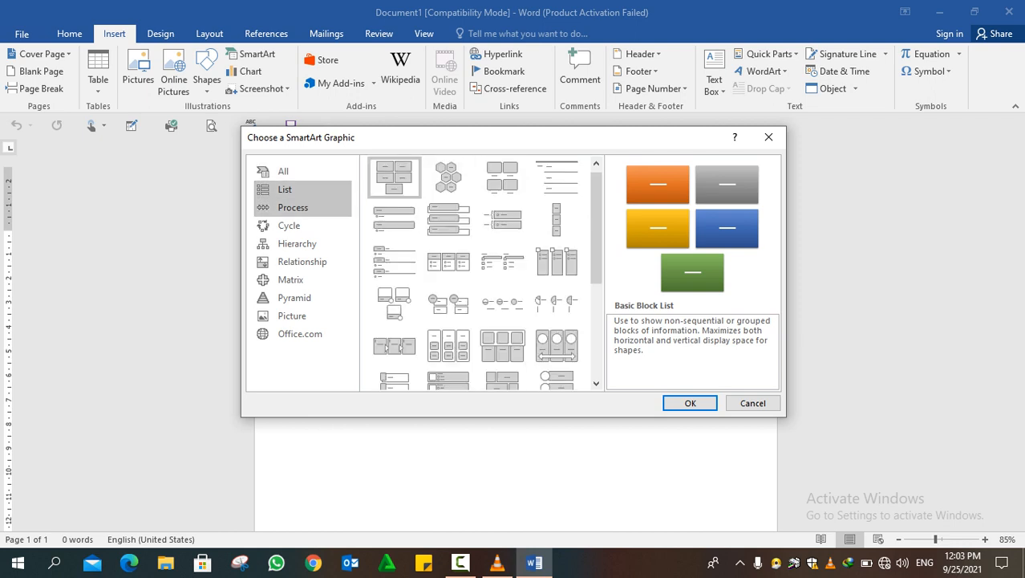
{"action": "left_click", "coordinate": [295, 298]}
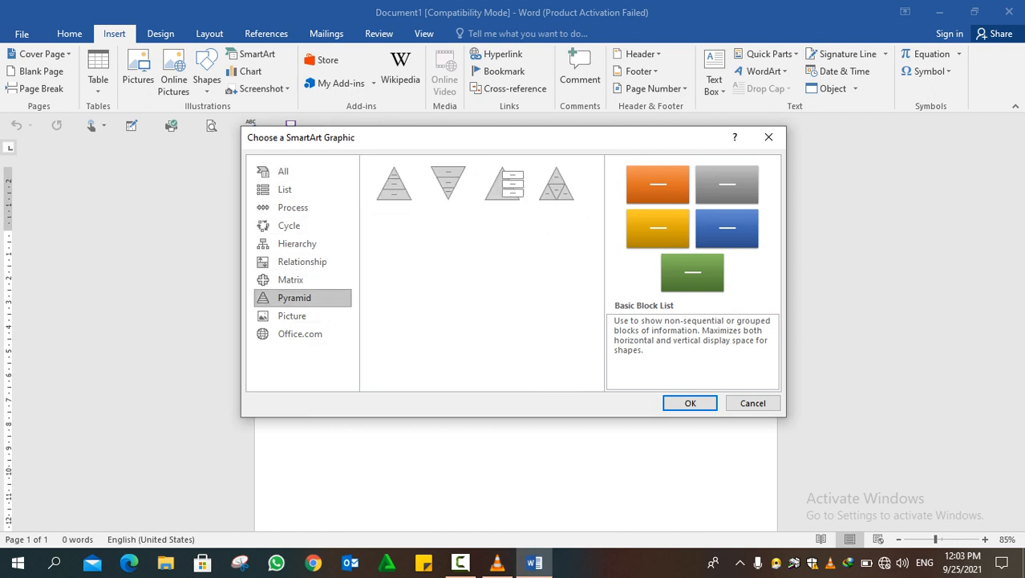
{"action": "left_click", "coordinate": [300, 334]}
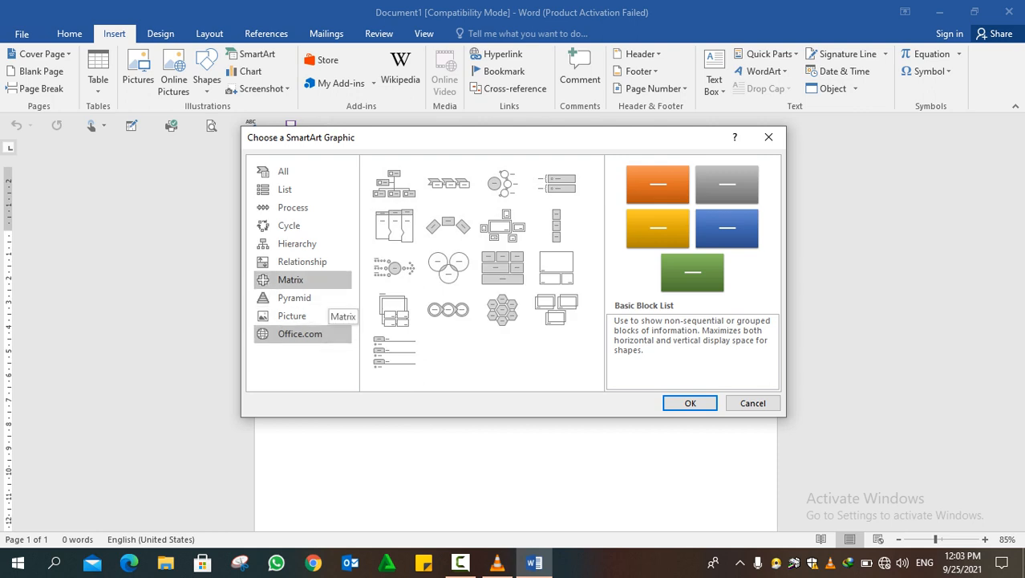
{"action": "left_click", "coordinate": [394, 184]}
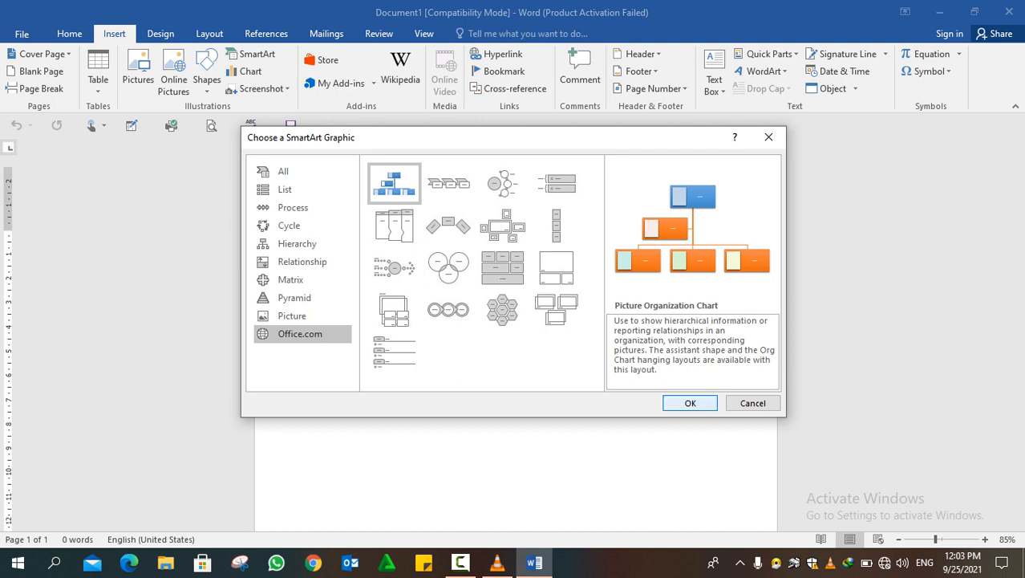
{"action": "left_click", "coordinate": [690, 403]}
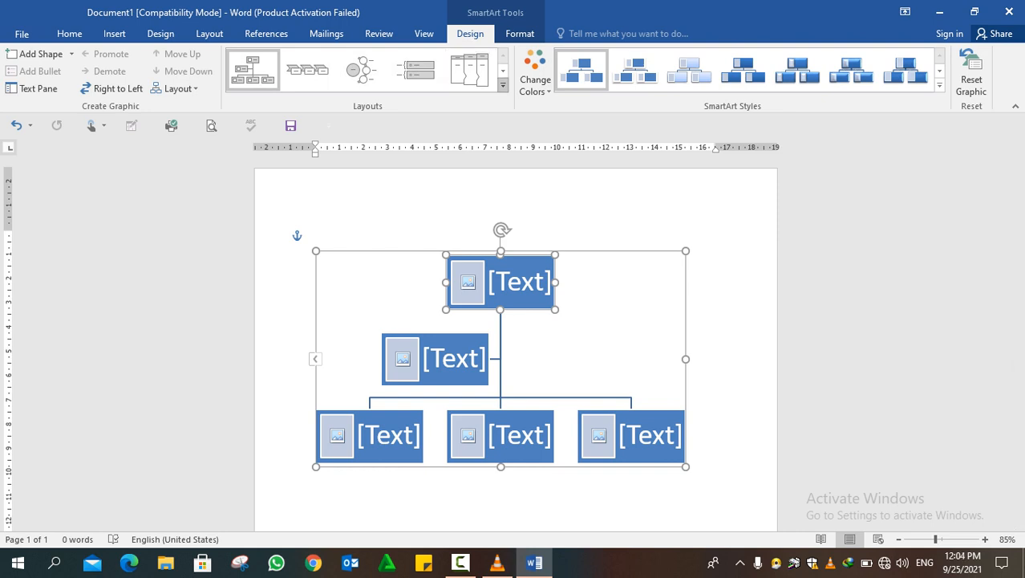
Change the SmartArt layout to the Organization Chart from the Hierarchy group of the full layout collection
{"action": "left_click", "coordinate": [503, 84]}
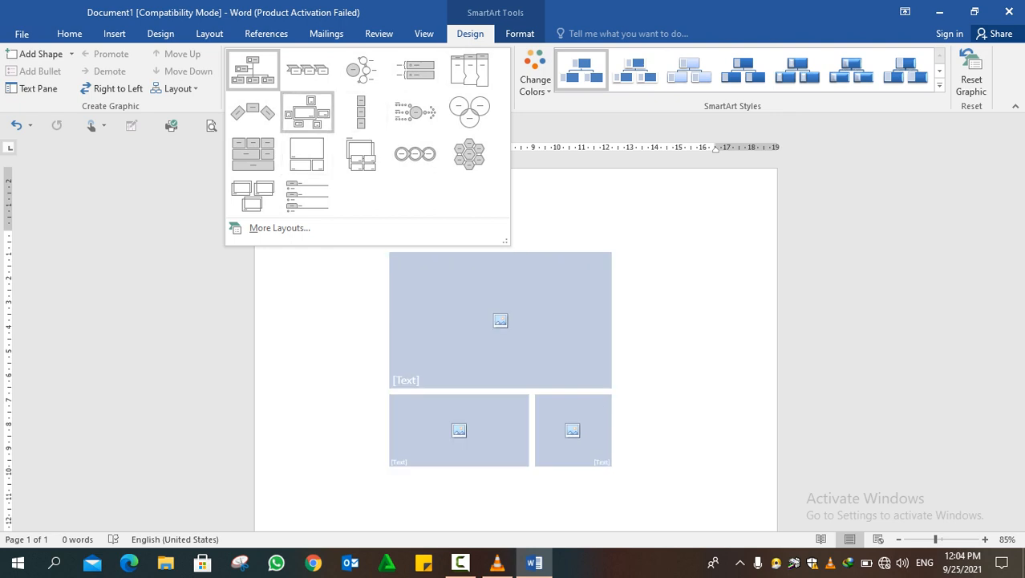
{"action": "key", "text": "Escape"}
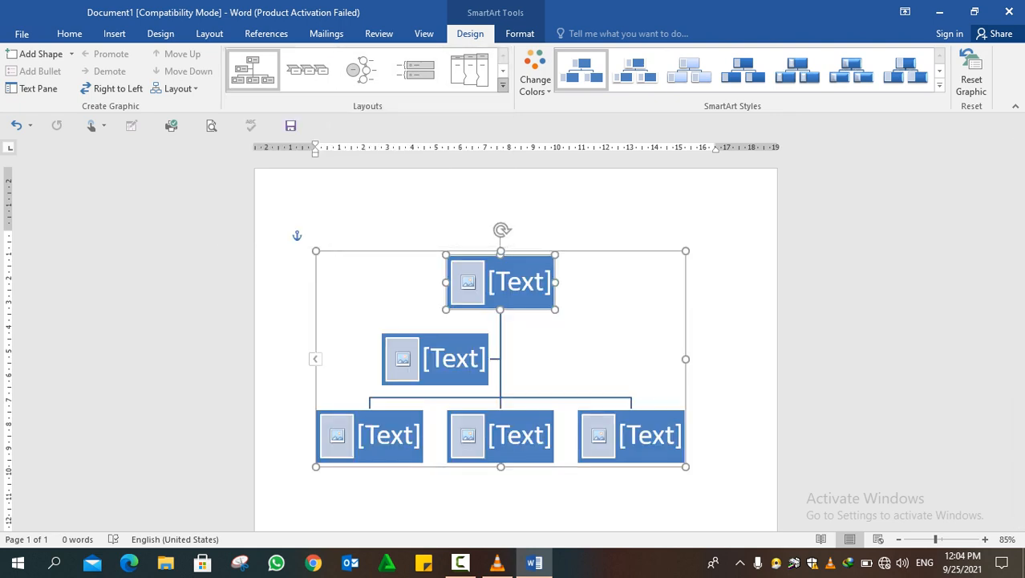
{"action": "left_click", "coordinate": [503, 85]}
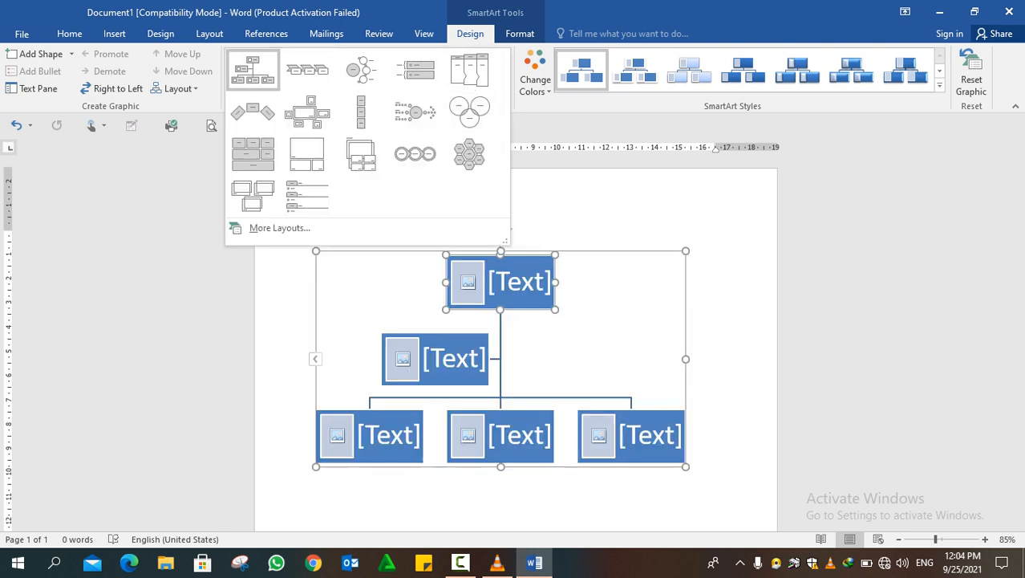
{"action": "left_click", "coordinate": [280, 228]}
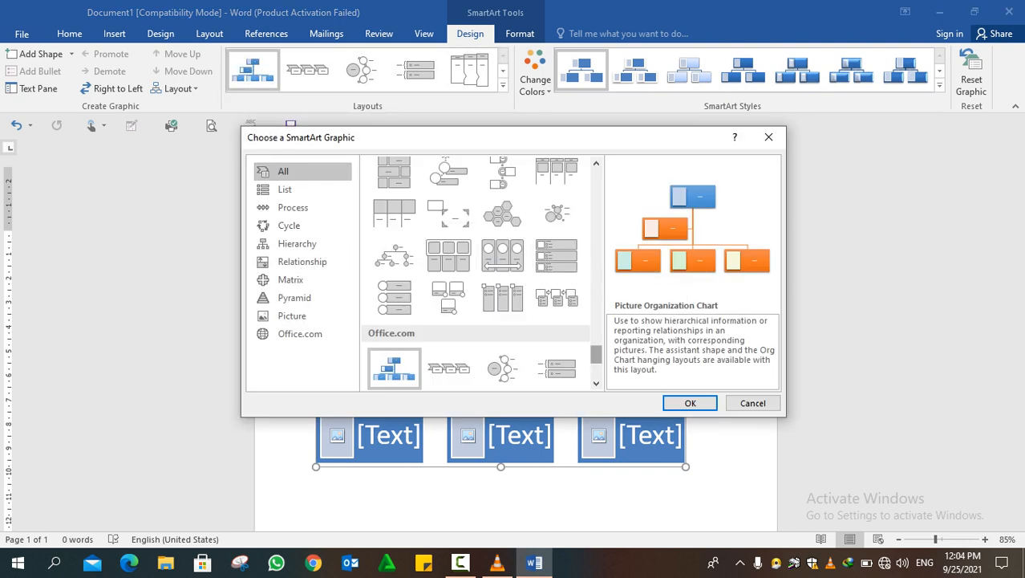
{"action": "left_click_drag", "start_coordinate": [596, 354], "coordinate": [596, 274]}
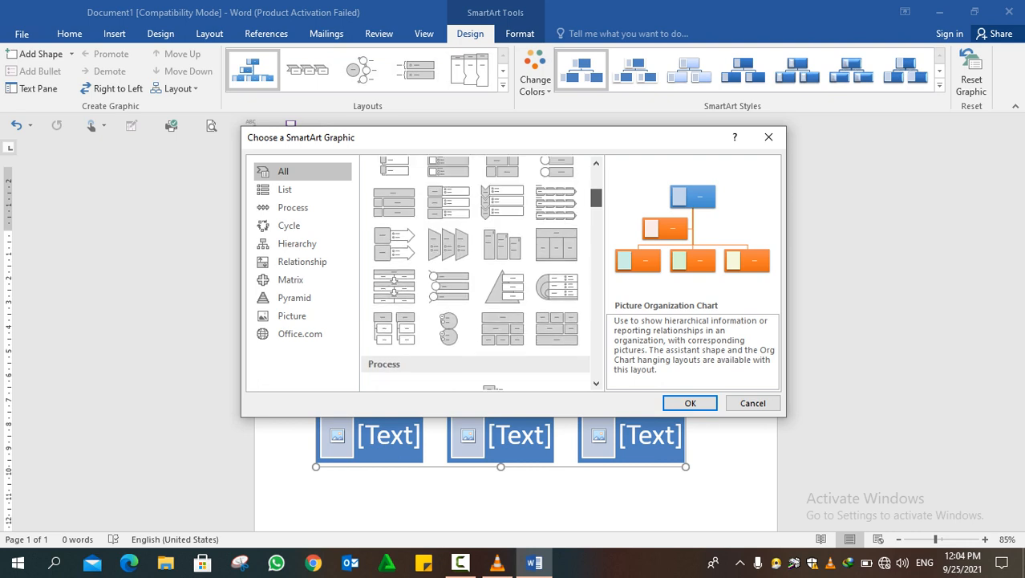
{"action": "scroll", "coordinate": [482, 273], "scroll_direction": "down", "scroll_amount": 5}
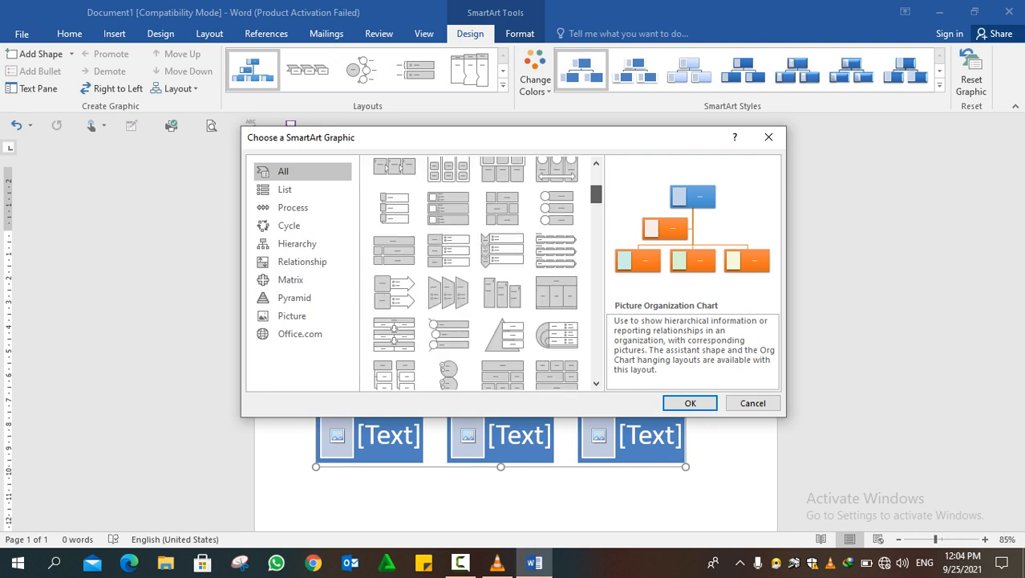
{"action": "scroll", "coordinate": [481, 272], "scroll_direction": "up", "scroll_amount": 1}
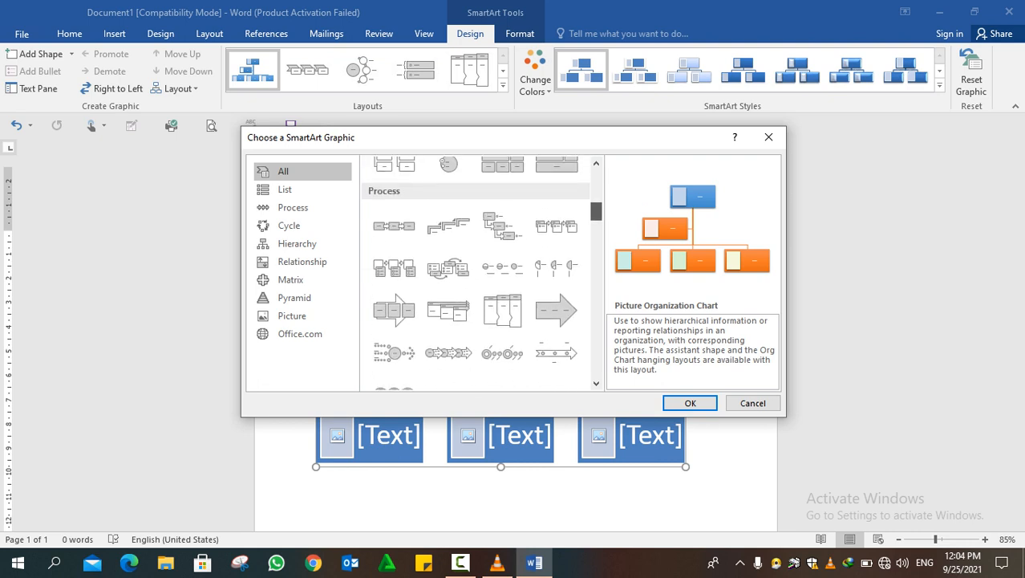
{"action": "scroll", "coordinate": [481, 273], "scroll_direction": "down", "scroll_amount": 3}
{"action": "scroll", "coordinate": [482, 273], "scroll_direction": "down", "scroll_amount": 5}
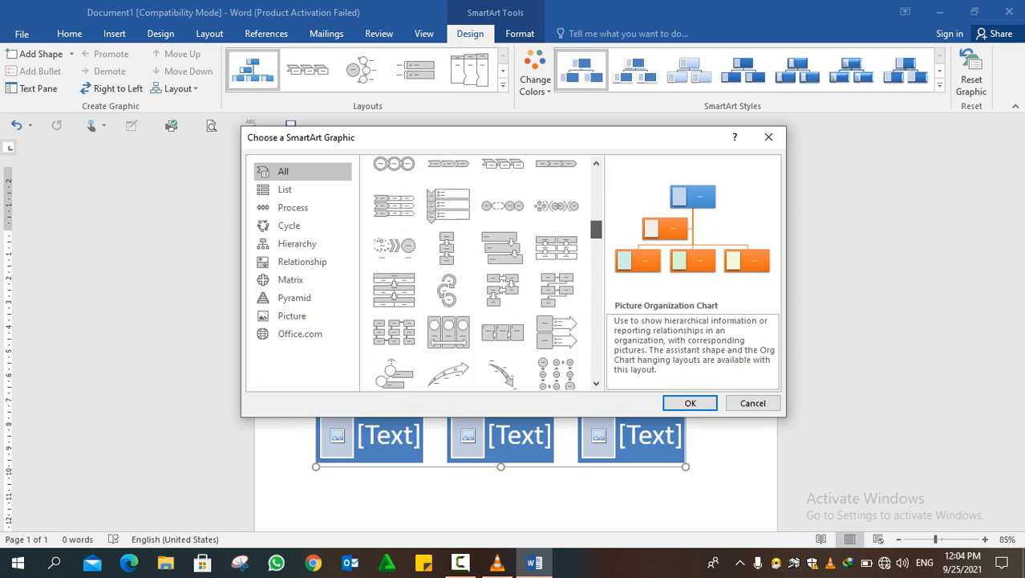
{"action": "scroll", "coordinate": [477, 273], "scroll_direction": "down", "scroll_amount": 4}
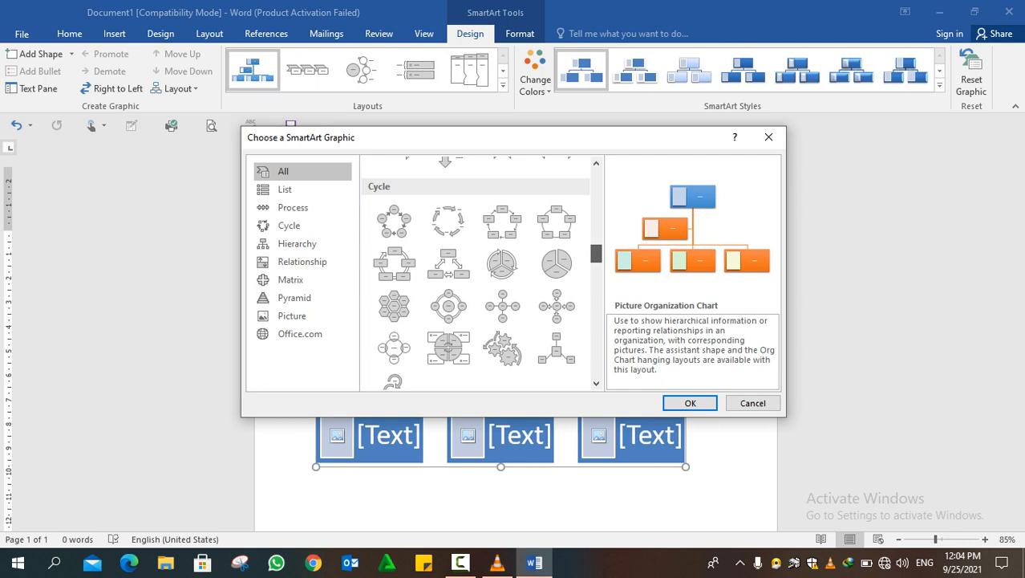
{"action": "scroll", "coordinate": [477, 273], "scroll_direction": "down", "scroll_amount": 4}
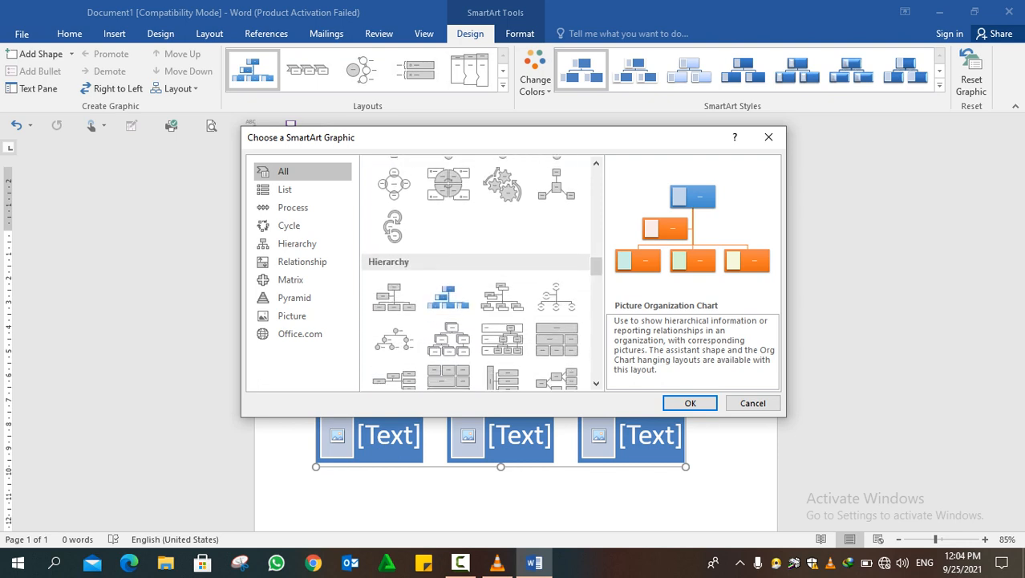
{"action": "left_click", "coordinate": [394, 297]}
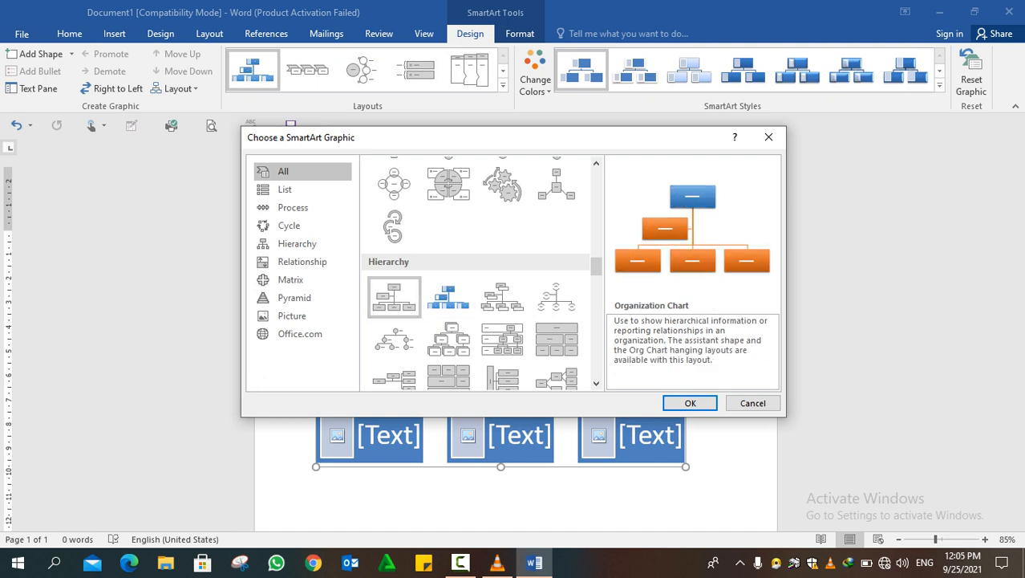
{"action": "left_click", "coordinate": [690, 402]}
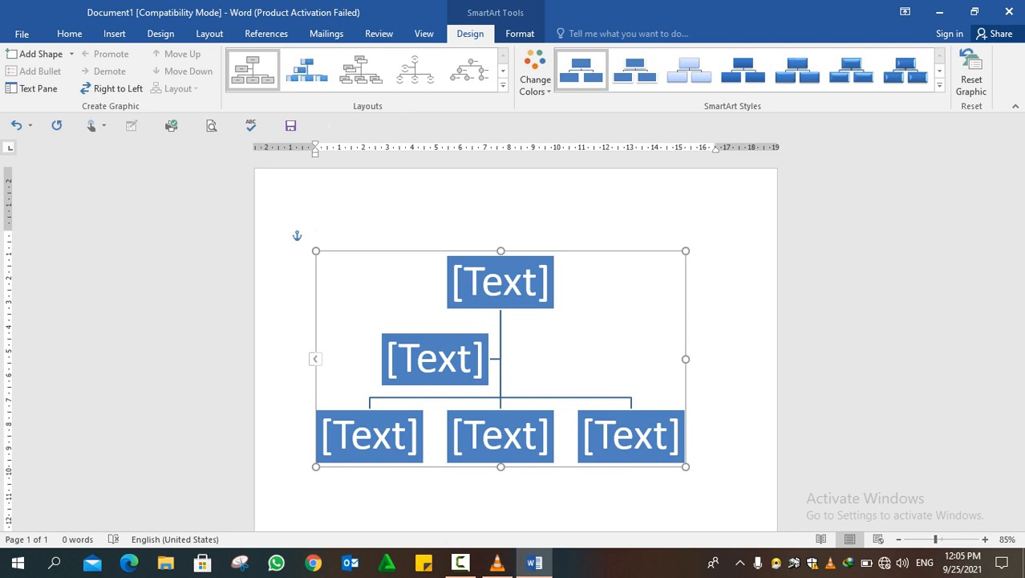
Switch the input language to Pashto and enter a person's full name in the chart's top box
{"action": "type", "text": "p"}
{"action": "key", "text": "BackSpace"}
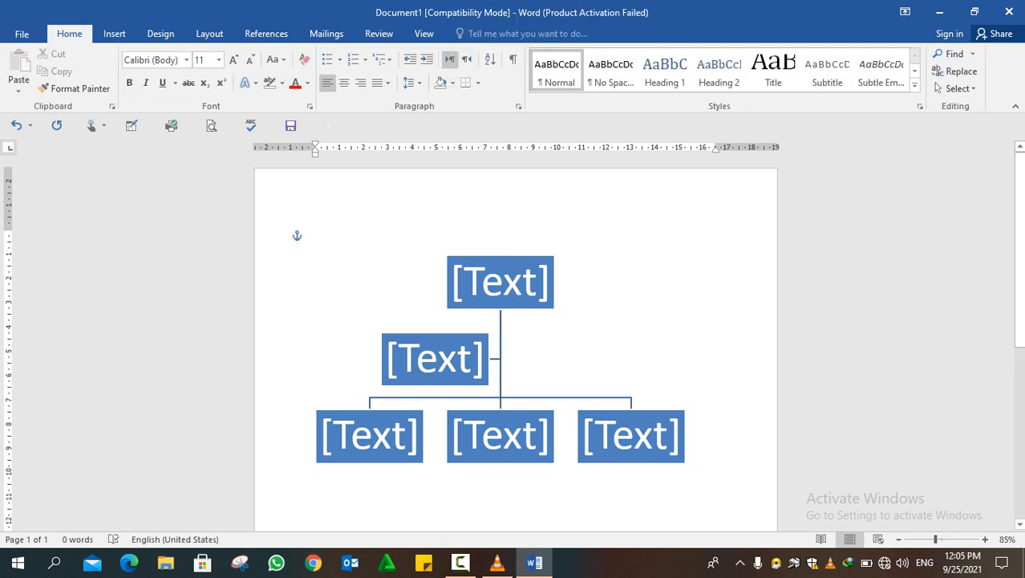
{"action": "left_click", "coordinate": [500, 259]}
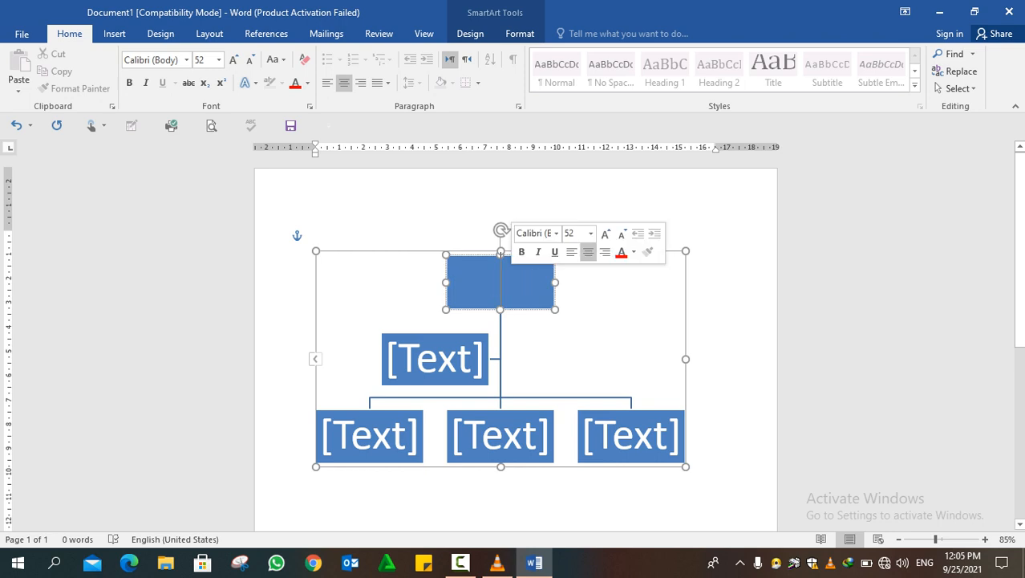
{"action": "type", "text": "p"}
{"action": "key", "text": "BackSpace"}
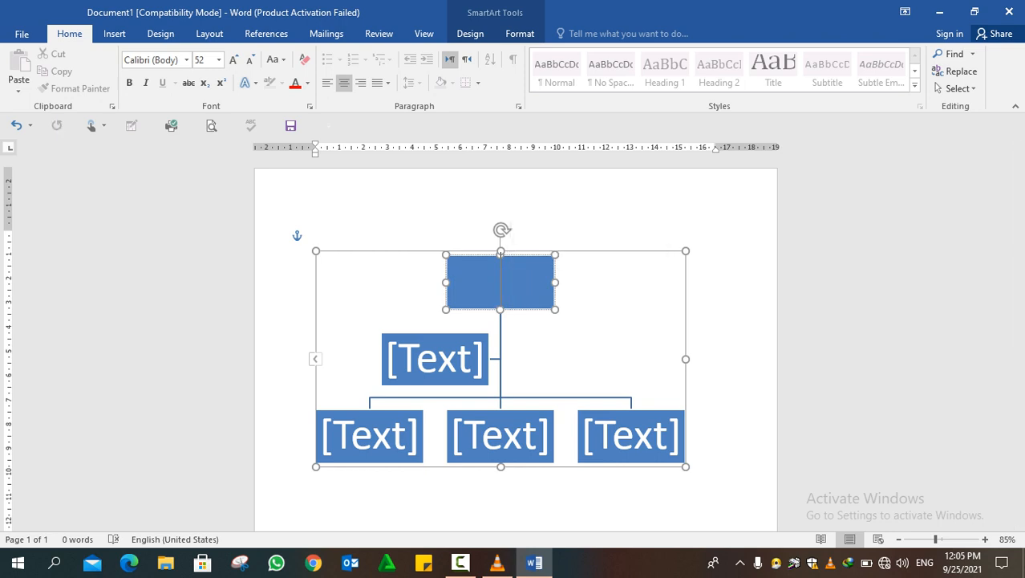
{"action": "key", "text": "alt+shift"}
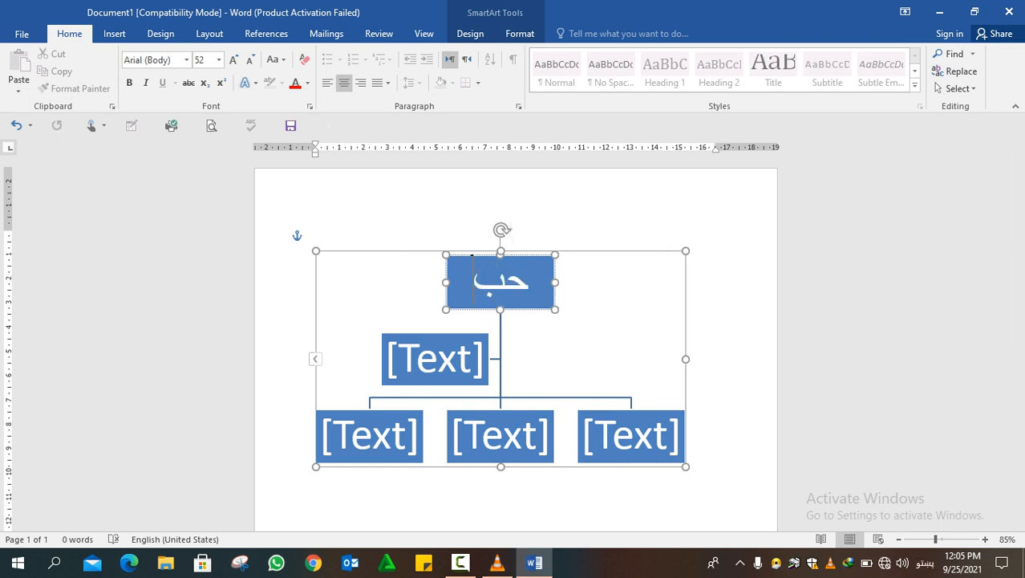
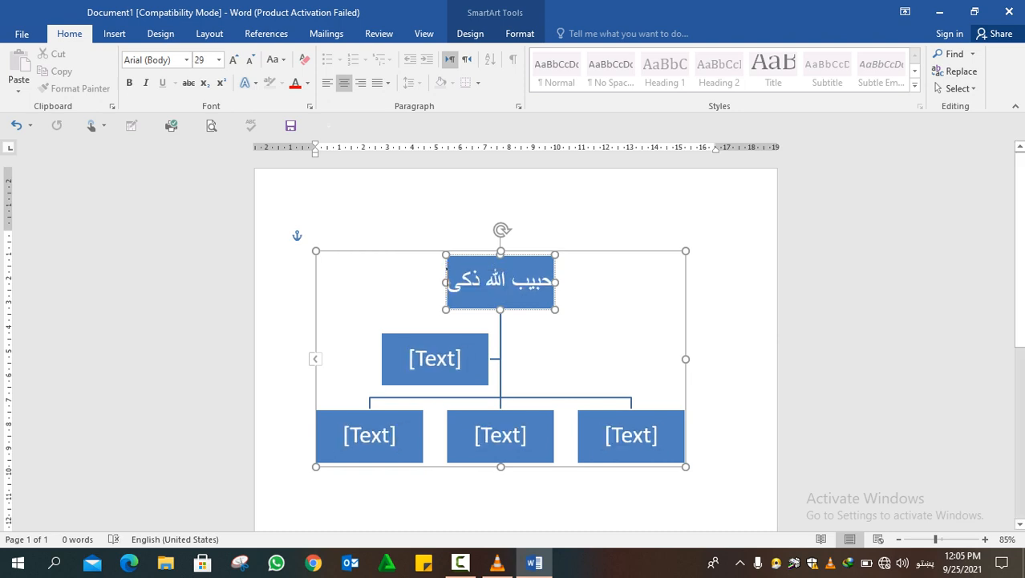
Enter a person's full name in Pashto in the assistant box below the chart's top box
{"action": "left_click", "coordinate": [435, 359]}
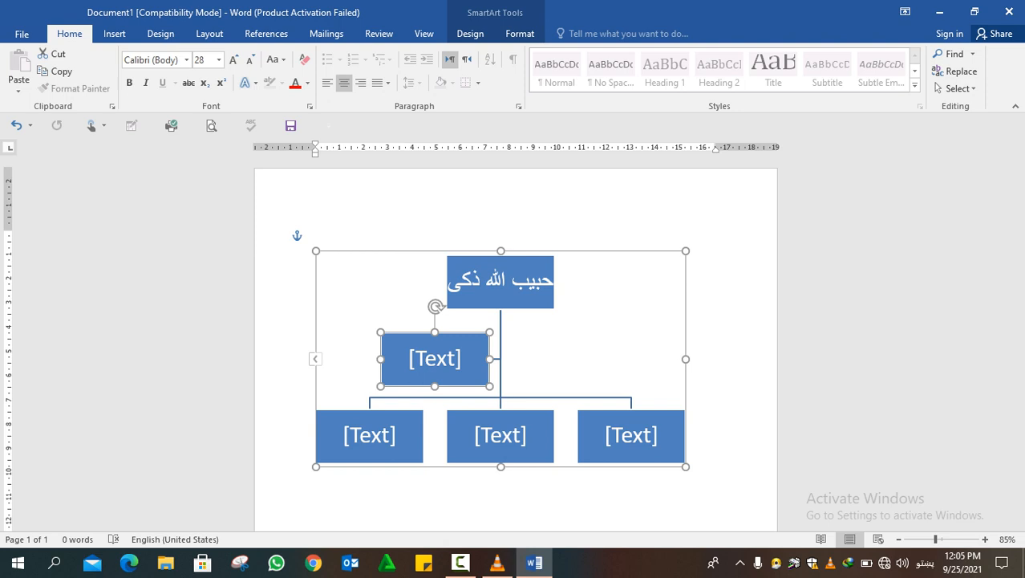
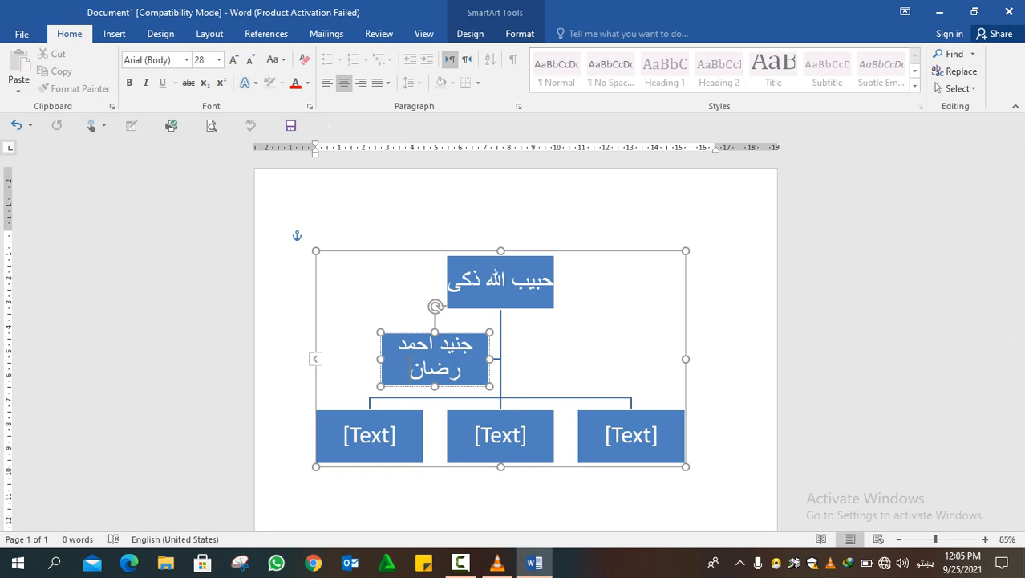
Try adding a shape after the chart's top box and undo the addition
{"action": "left_click", "coordinate": [519, 33]}
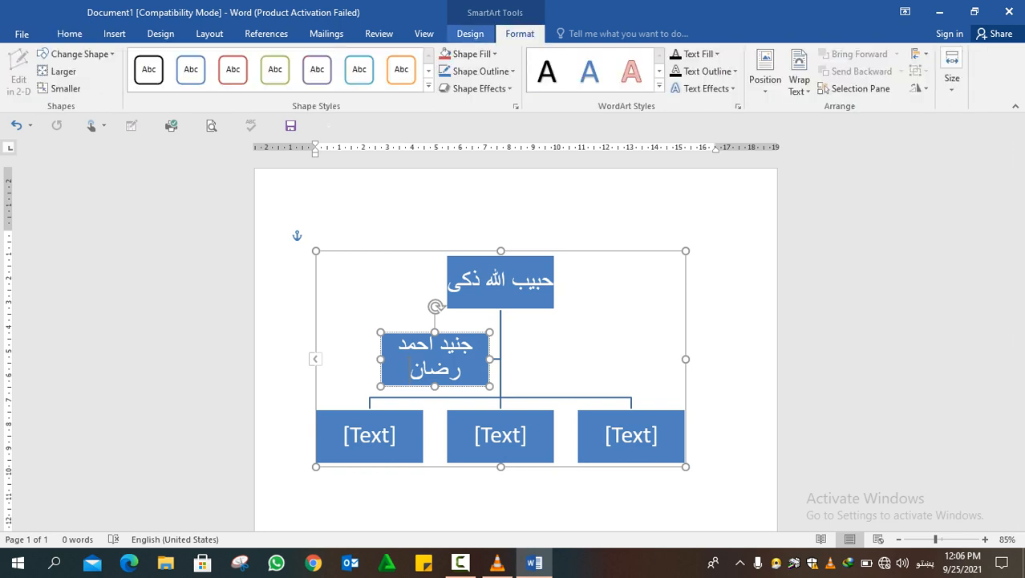
{"action": "left_click", "coordinate": [471, 33]}
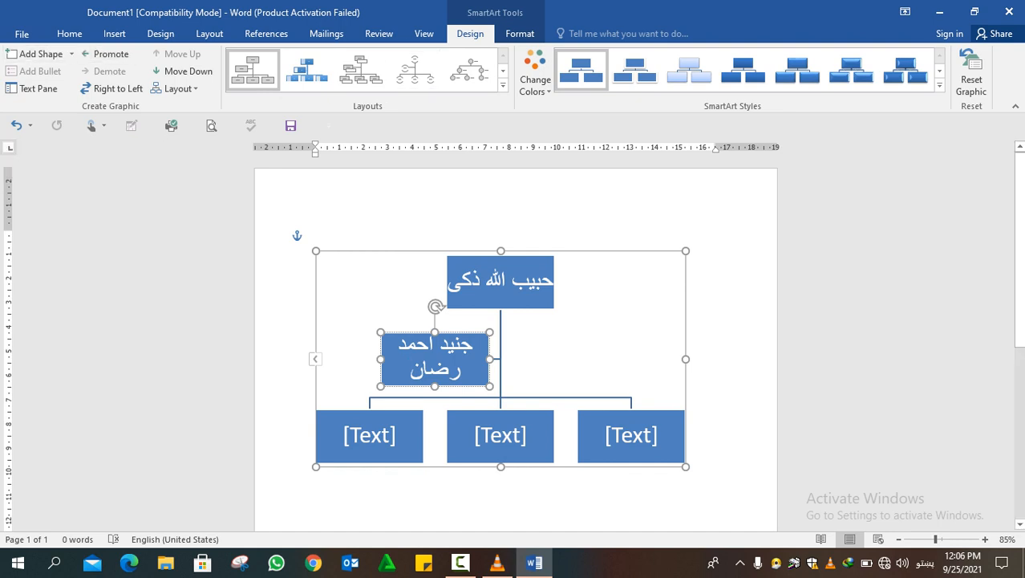
{"action": "left_click", "coordinate": [501, 298]}
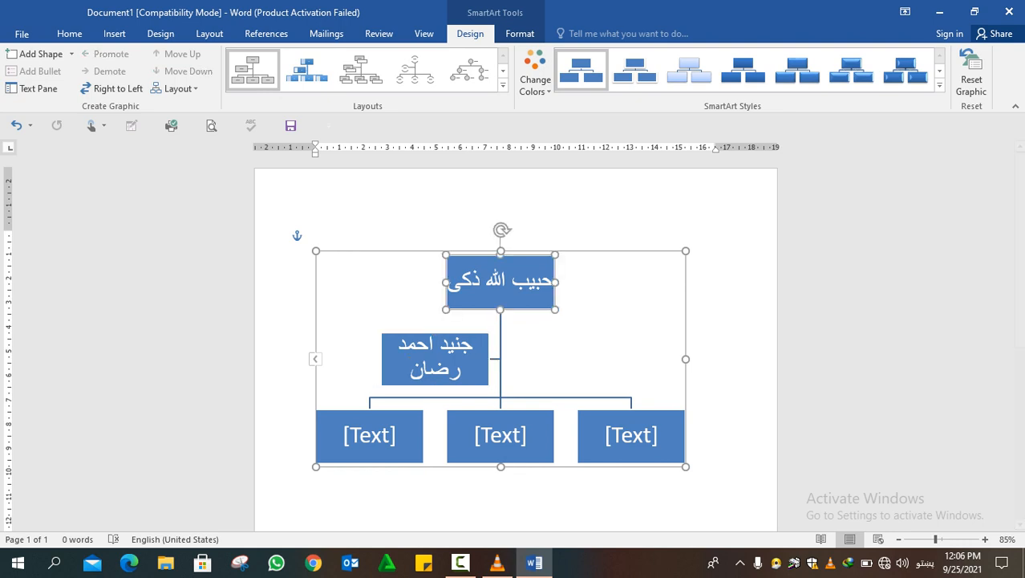
{"action": "left_click", "coordinate": [71, 54]}
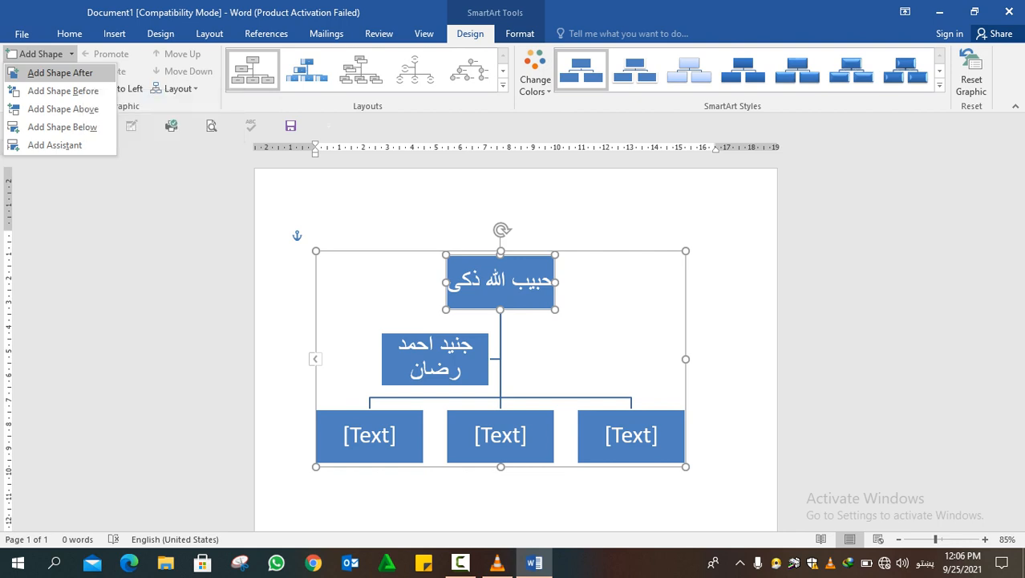
{"action": "left_click", "coordinate": [60, 73]}
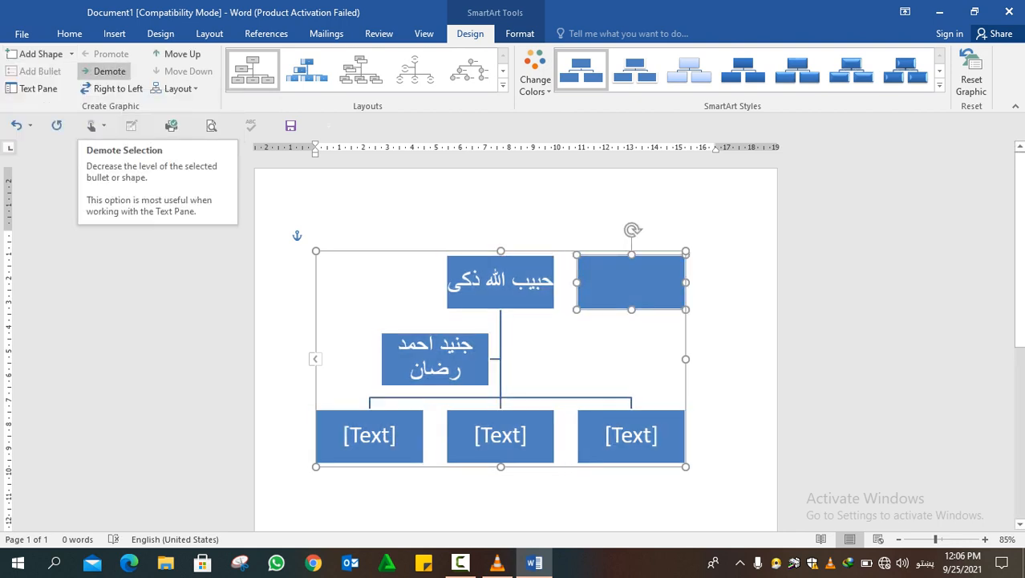
{"action": "key", "text": "ctrl+z"}
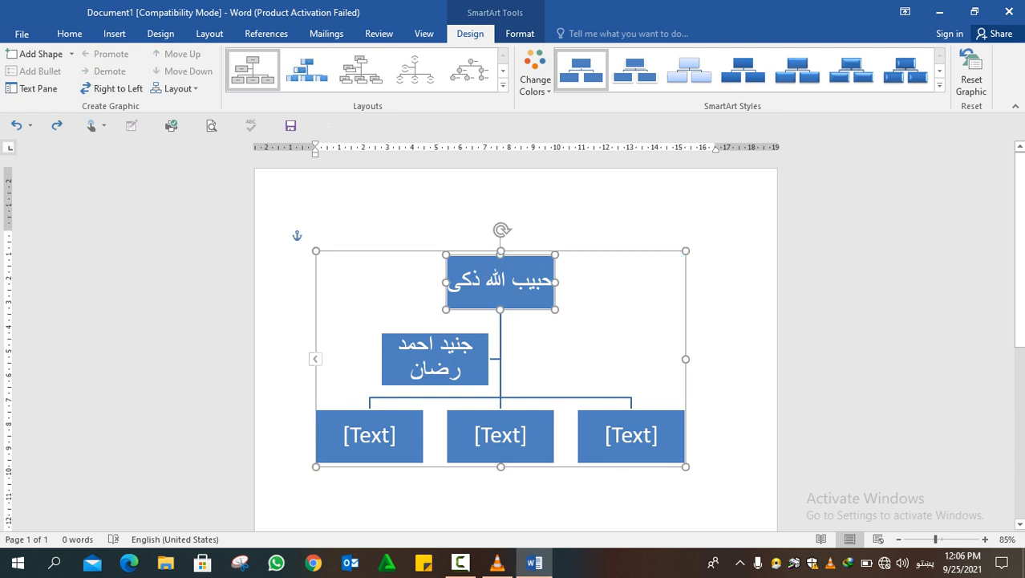
Try adding a shape before and a shape above the top box, undoing each addition
{"action": "left_click", "coordinate": [71, 54]}
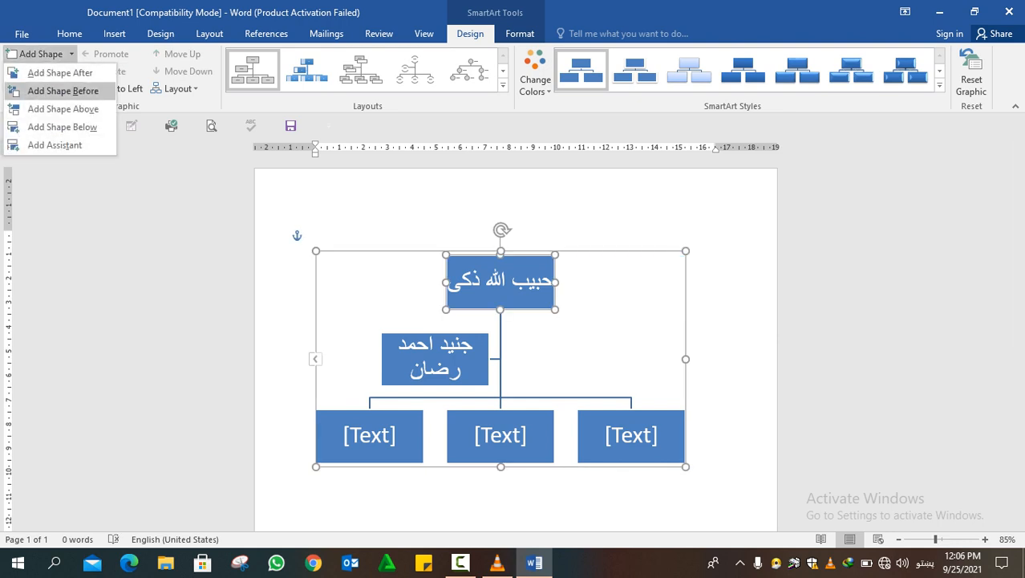
{"action": "left_click", "coordinate": [62, 91]}
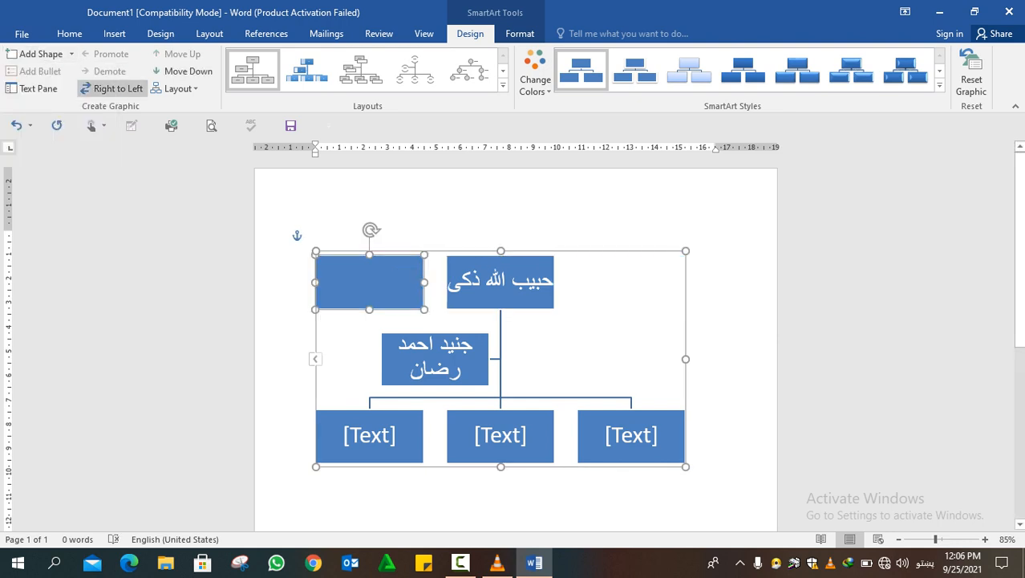
{"action": "key", "text": "ctrl+z"}
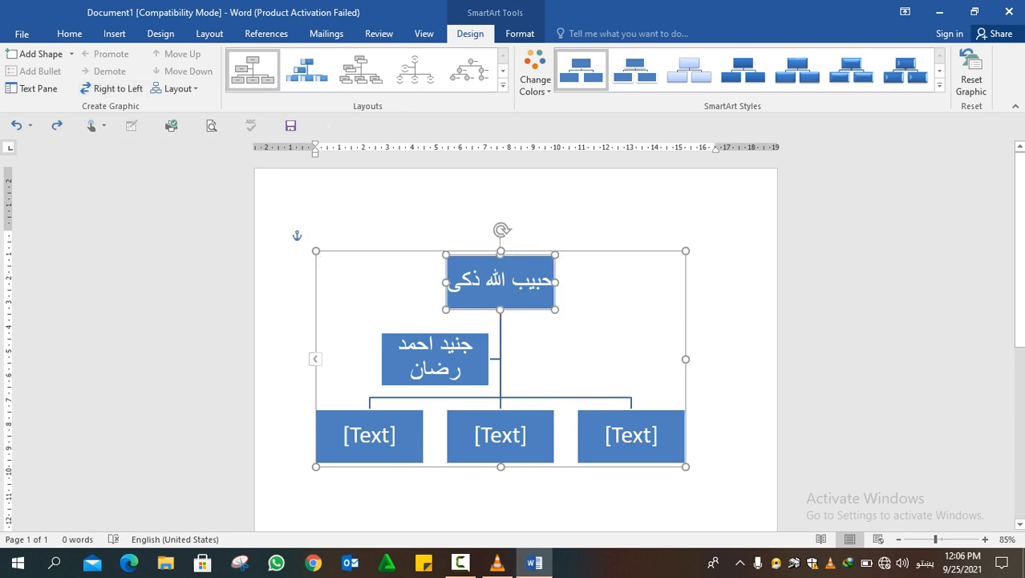
{"action": "left_click", "coordinate": [72, 54]}
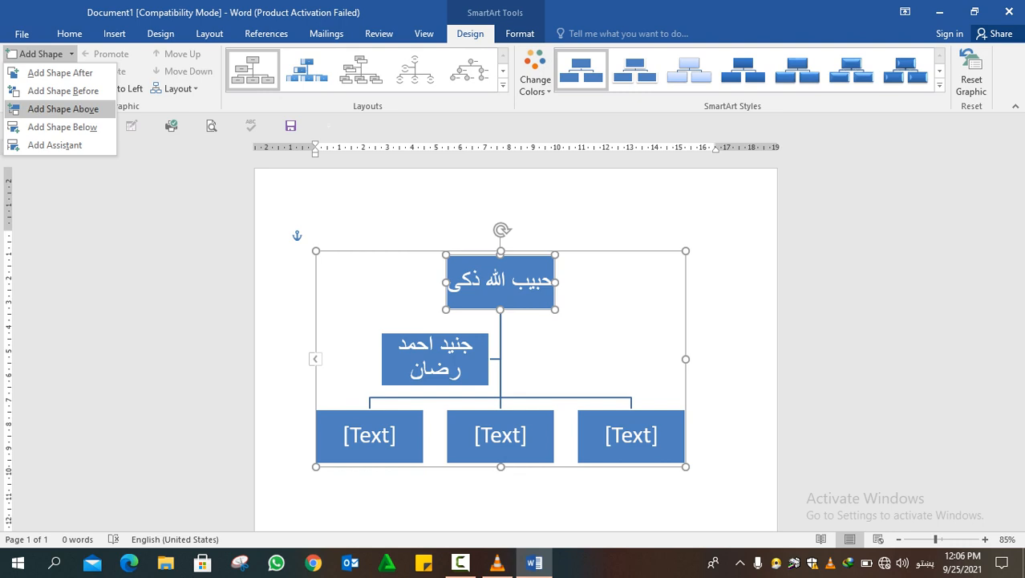
{"action": "left_click", "coordinate": [62, 108]}
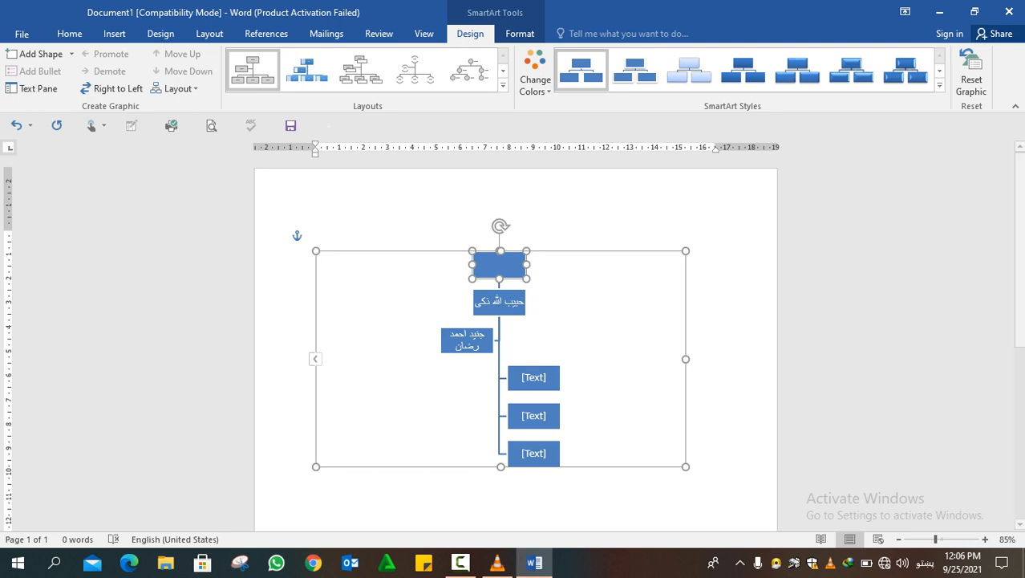
{"action": "key", "text": "ctrl+z"}
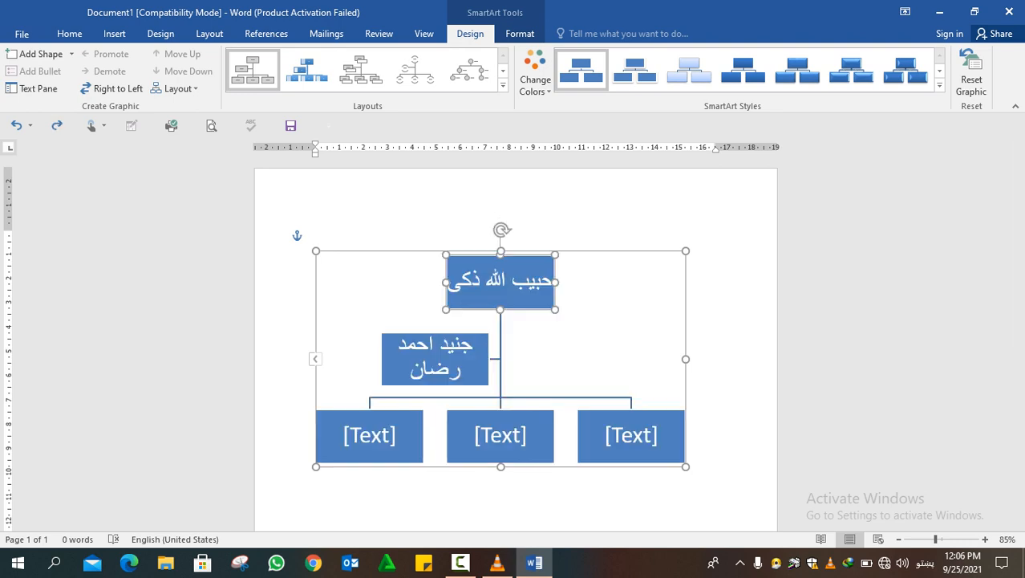
Add a second assistant to the top box and enter a person's full name in Pashto in it
{"action": "left_click", "coordinate": [71, 54]}
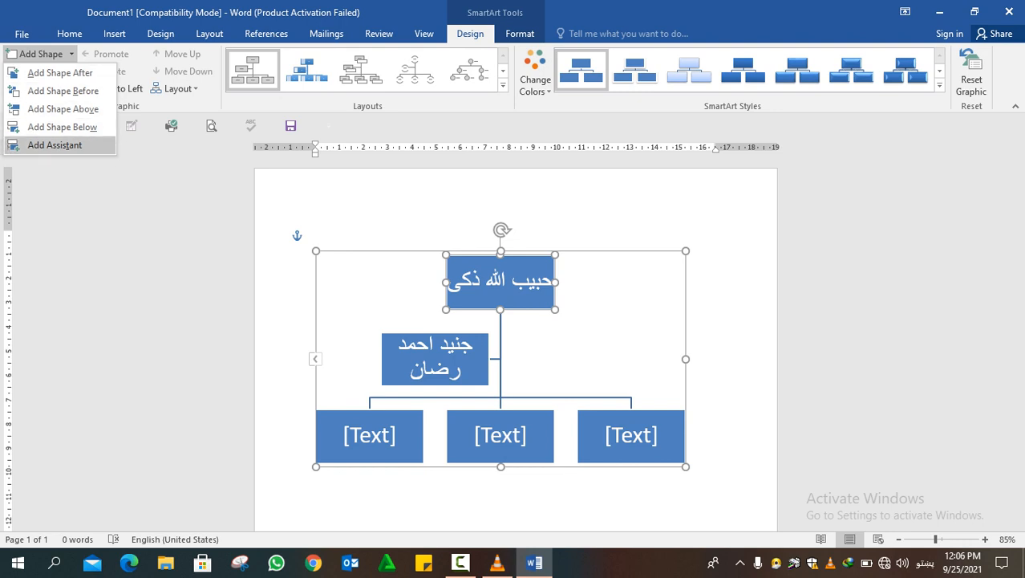
{"action": "left_click", "coordinate": [56, 145]}
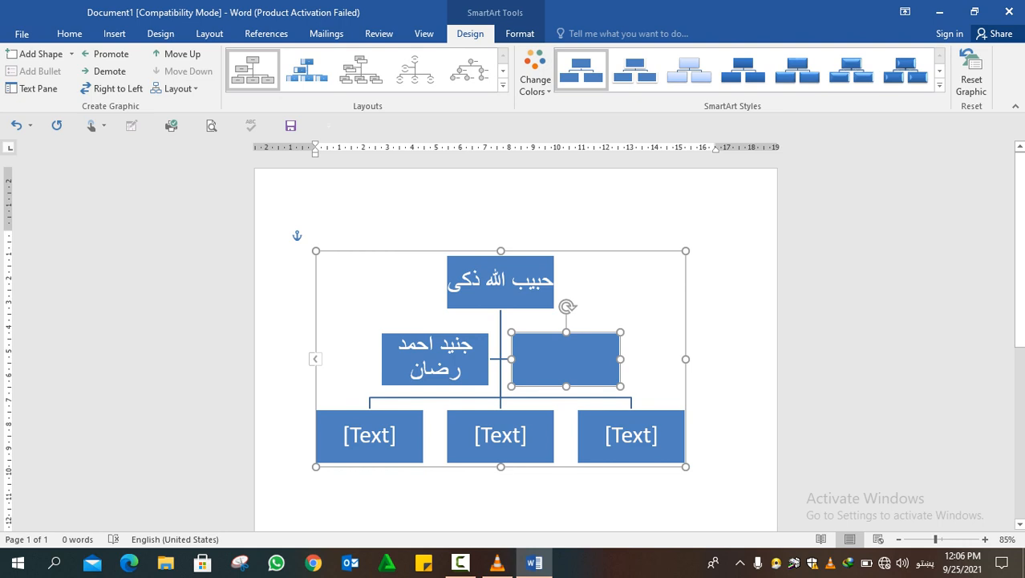
{"action": "type", "text": "حمد"}
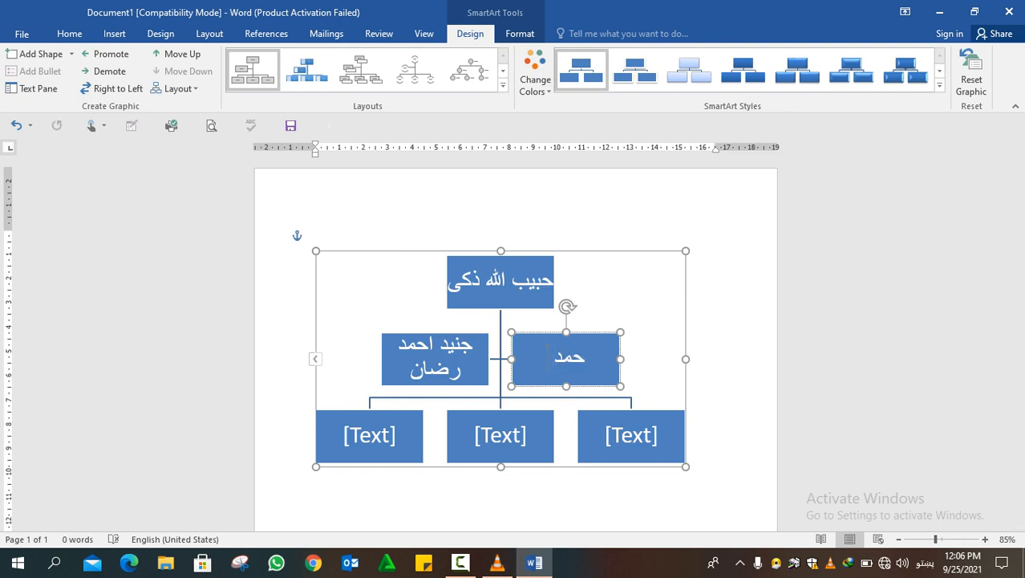
{"action": "key", "text": "BackSpace"}
{"action": "key", "text": "BackSpace"}
{"action": "key", "text": "BackSpace"}
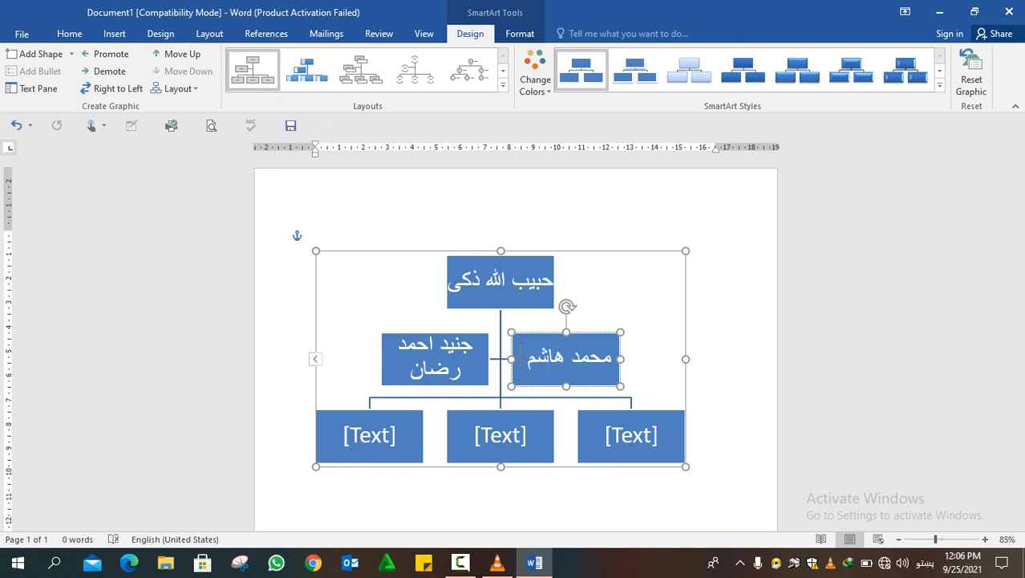
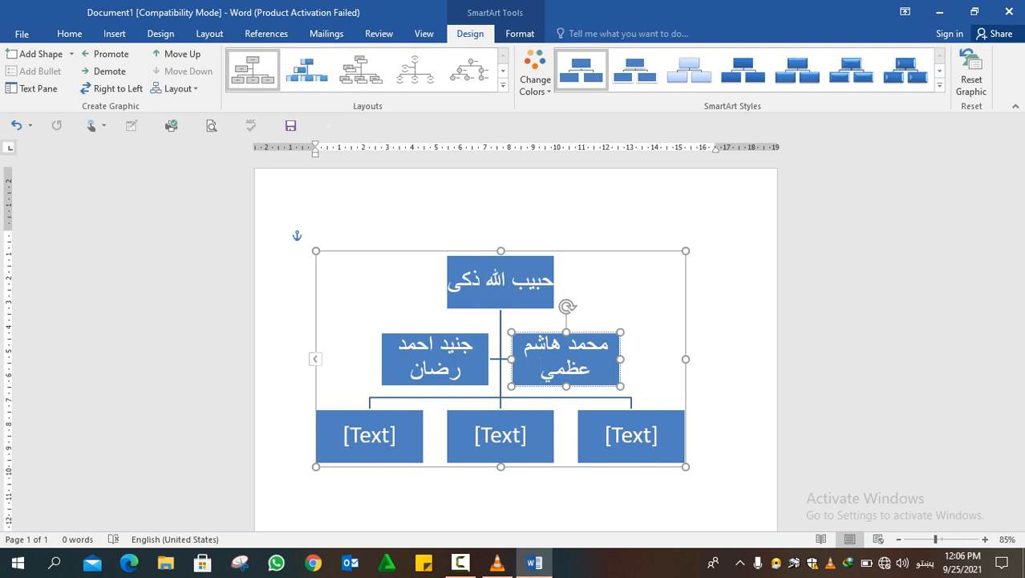
Enter a person's name in Pashto in the leftmost box of the chart's bottom row
{"action": "left_click", "coordinate": [427, 333]}
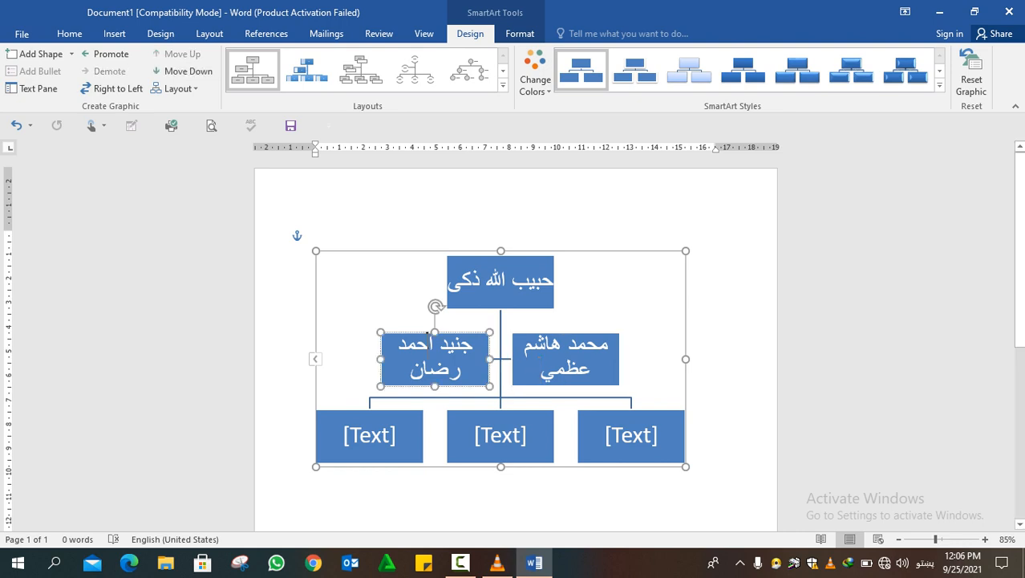
{"action": "left_click", "coordinate": [369, 435]}
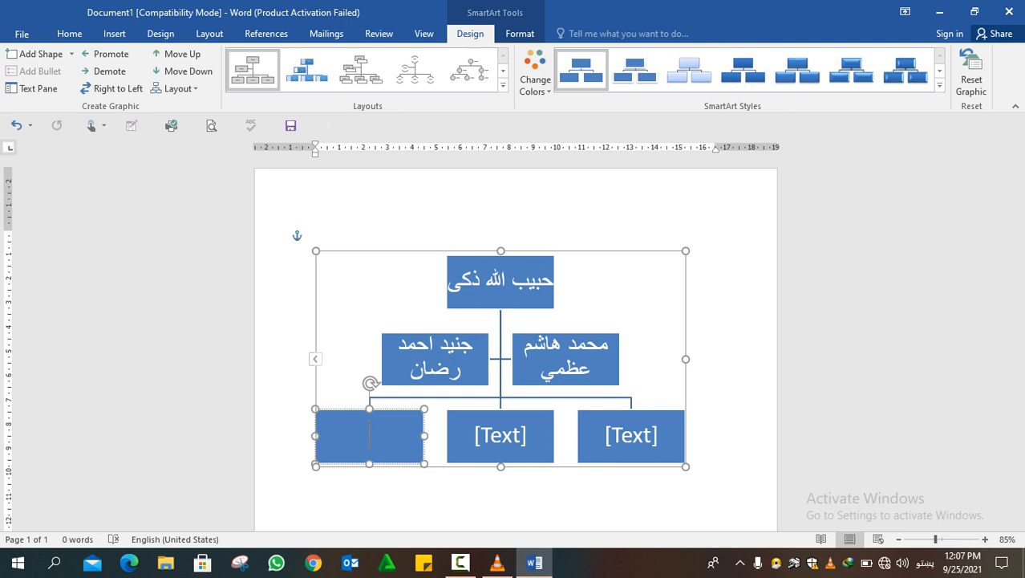
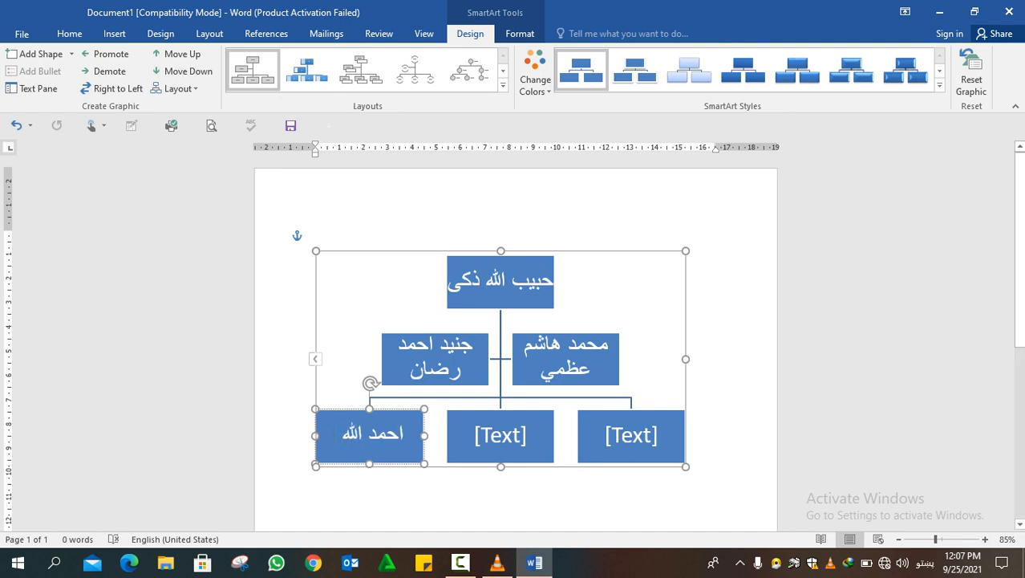
Enter a person's full name in Pashto in the middle box of the chart's bottom row
{"action": "left_click", "coordinate": [501, 436]}
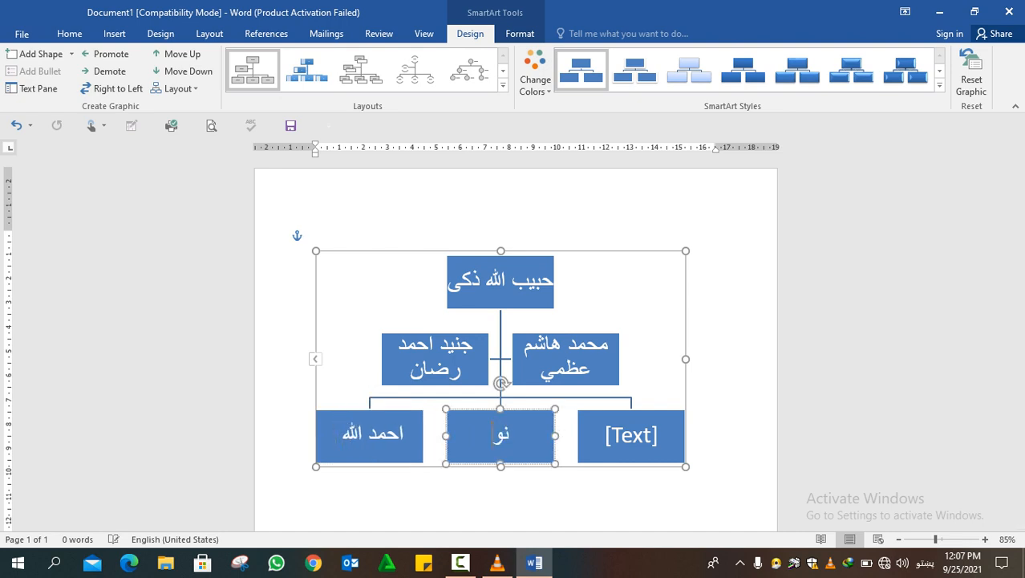
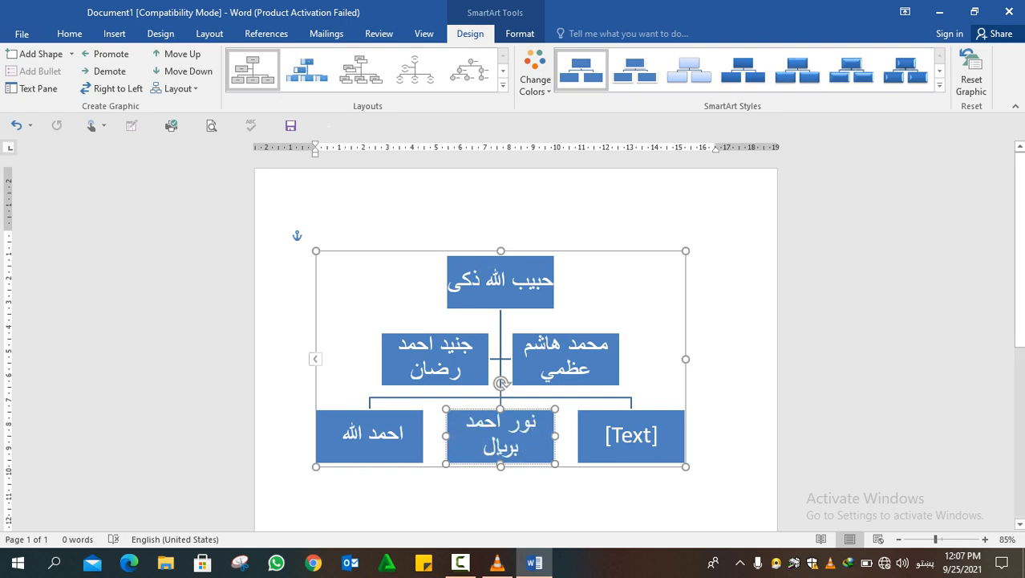
Fill the rightmost box of the chart's bottom row with a person's full name in Pashto
{"action": "left_click", "coordinate": [631, 435]}
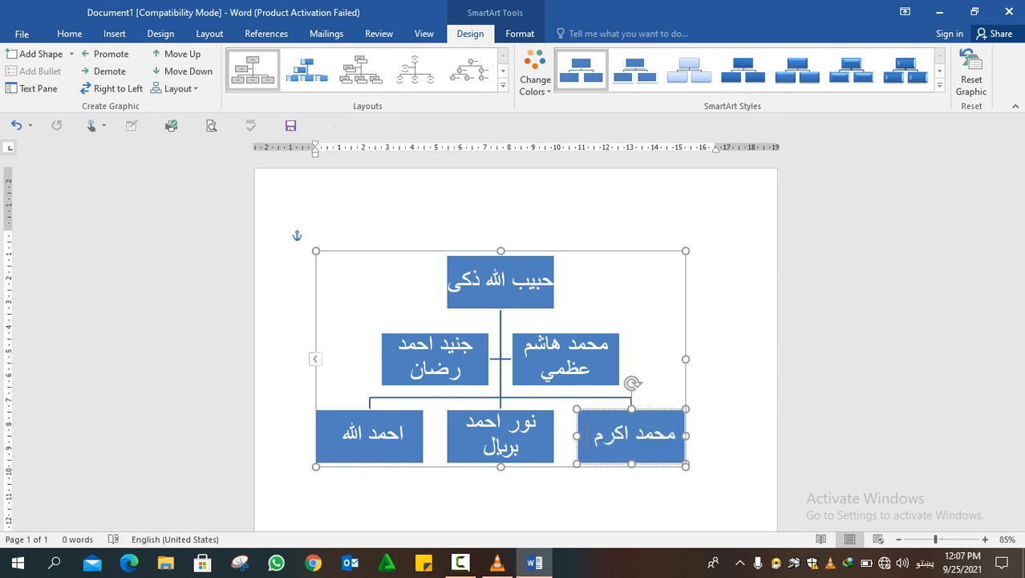
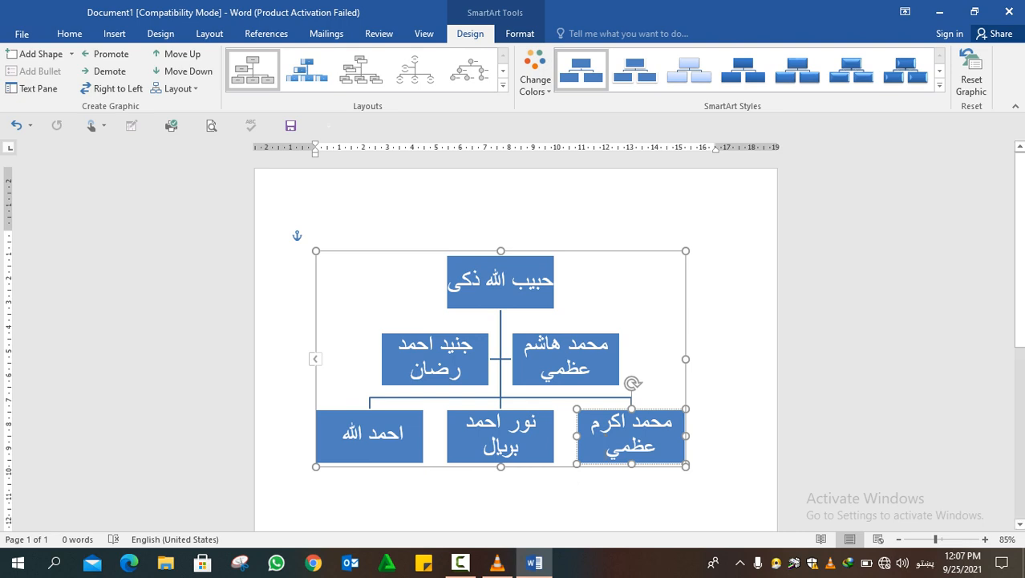
{"action": "left_click", "coordinate": [654, 382]}
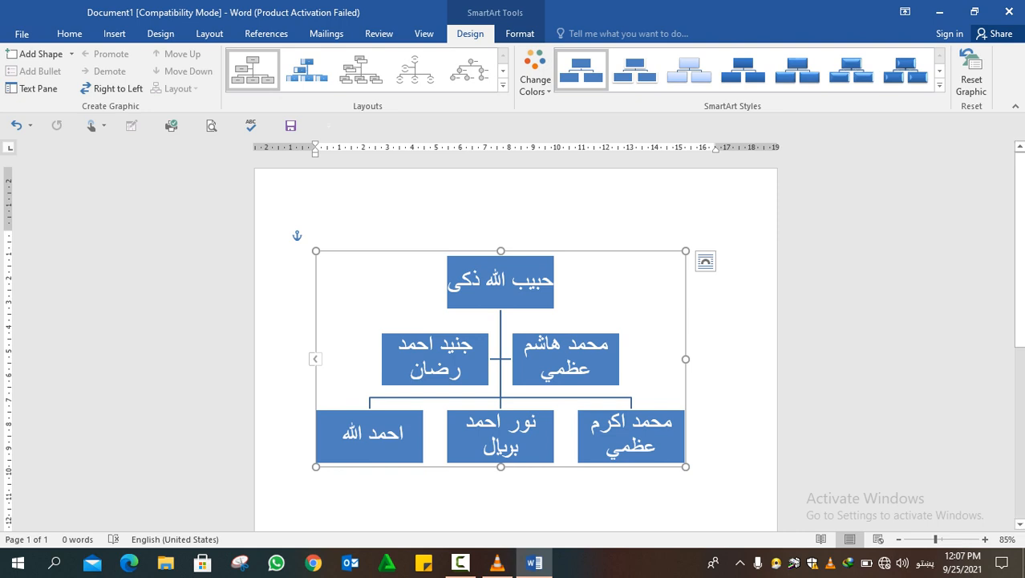
{"action": "left_click", "coordinate": [399, 433]}
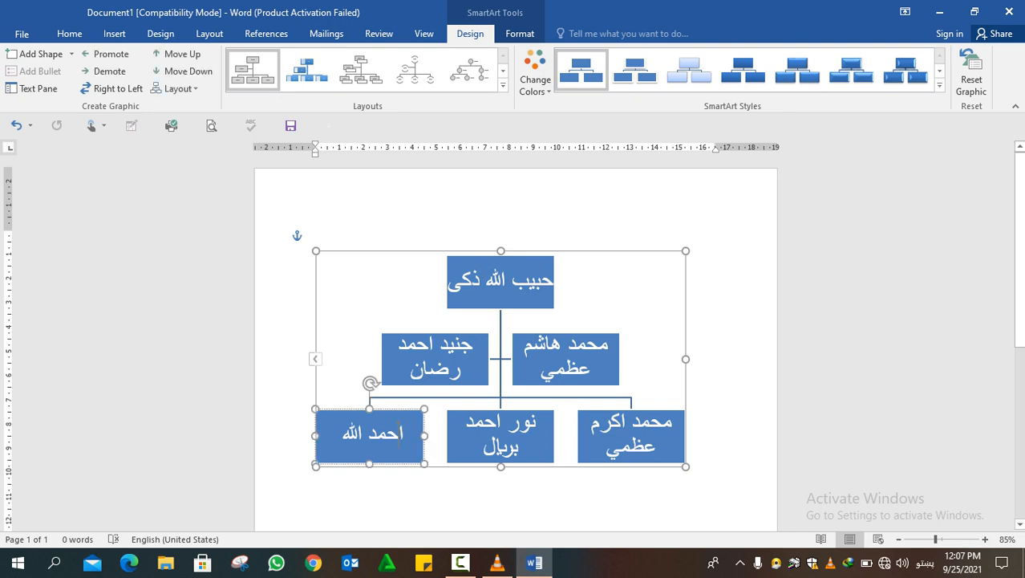
{"action": "left_click", "coordinate": [428, 362]}
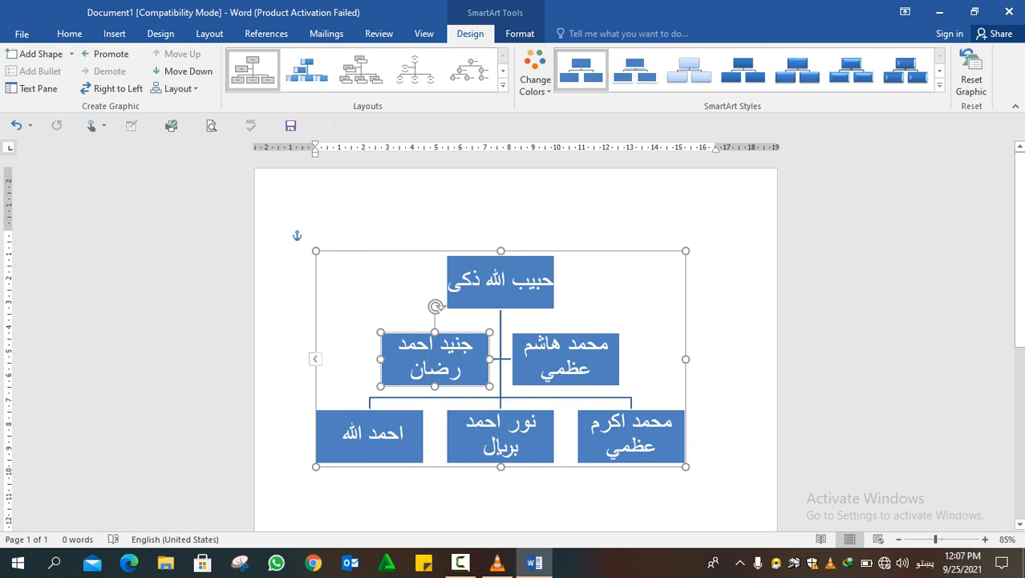
{"action": "key", "text": "Escape"}
{"action": "left_click", "coordinate": [554, 357]}
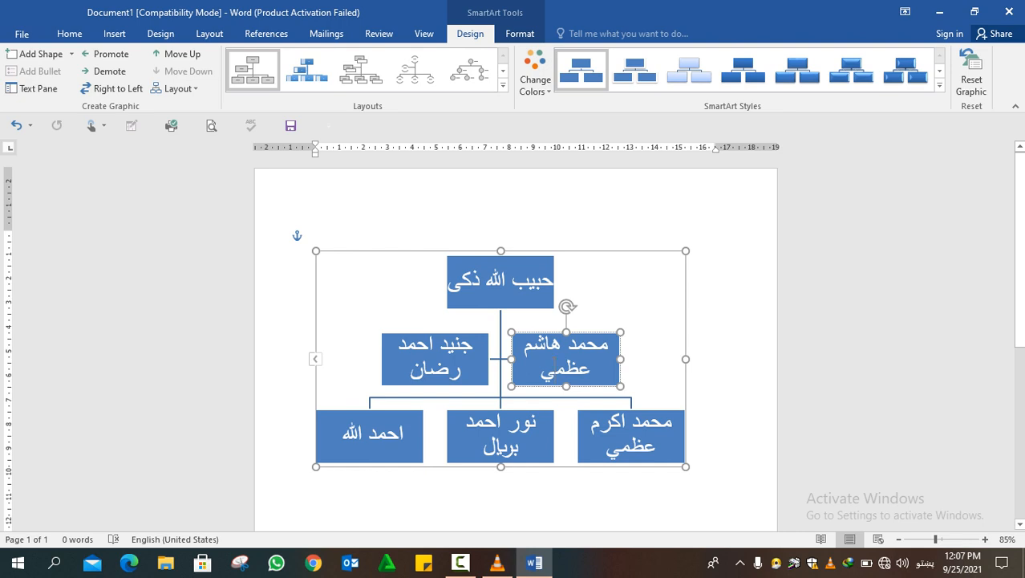
{"action": "key", "text": "Tab"}
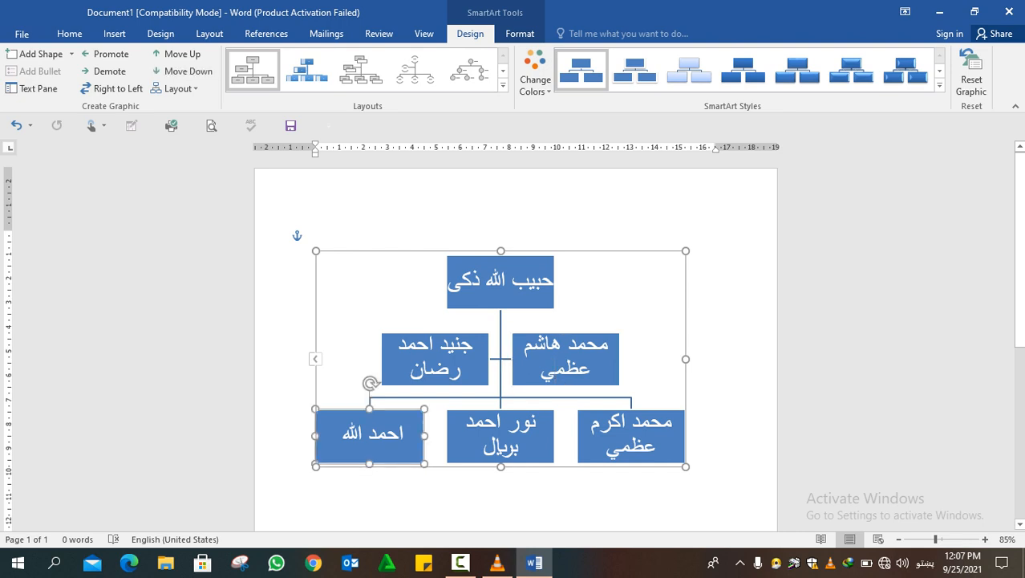
{"action": "left_click", "coordinate": [517, 448]}
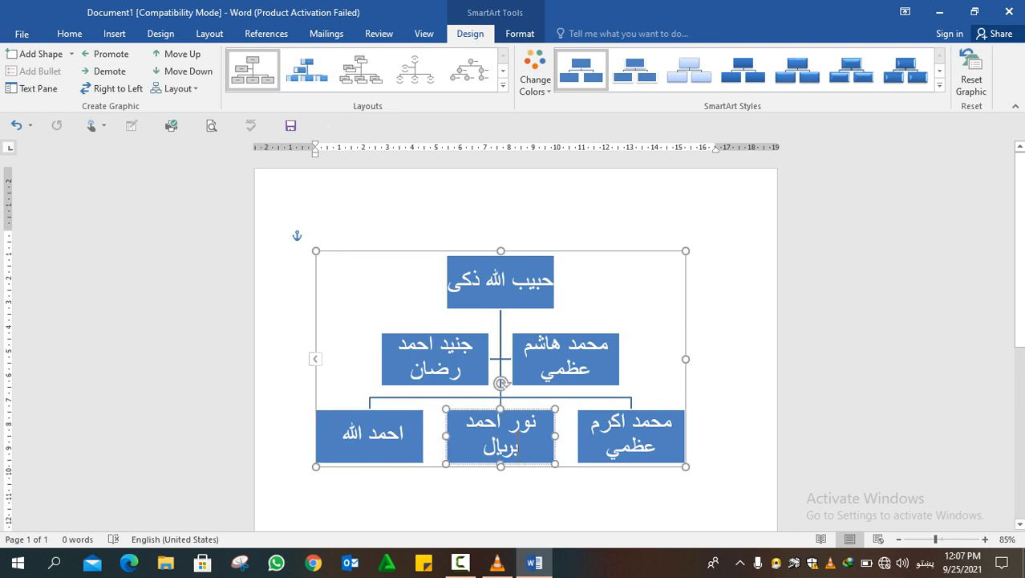
Add three subordinate boxes under the rightmost box of the chart's bottom row, plus one box beneath the last of them
{"action": "left_click", "coordinate": [606, 443]}
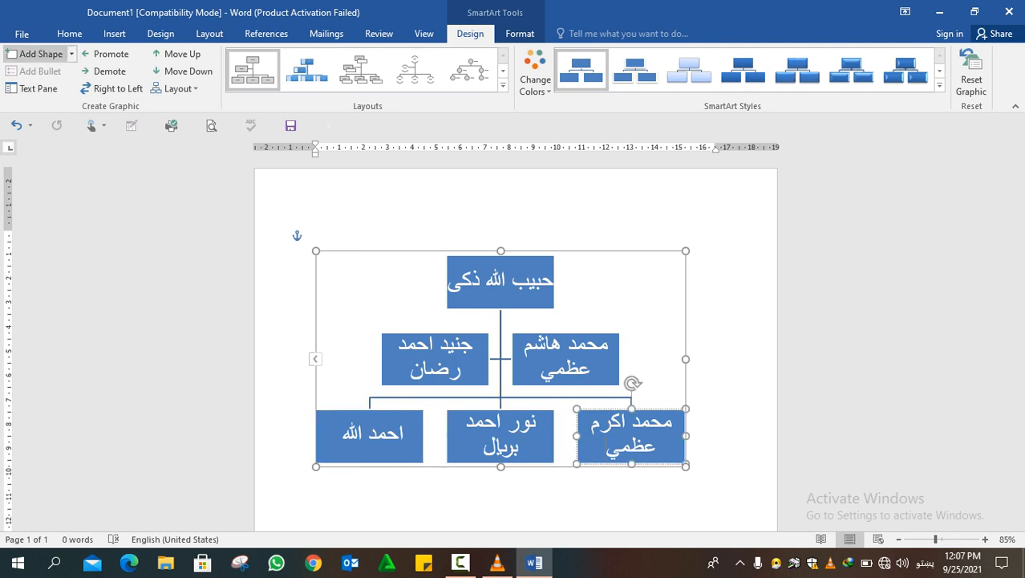
{"action": "left_click", "coordinate": [40, 54]}
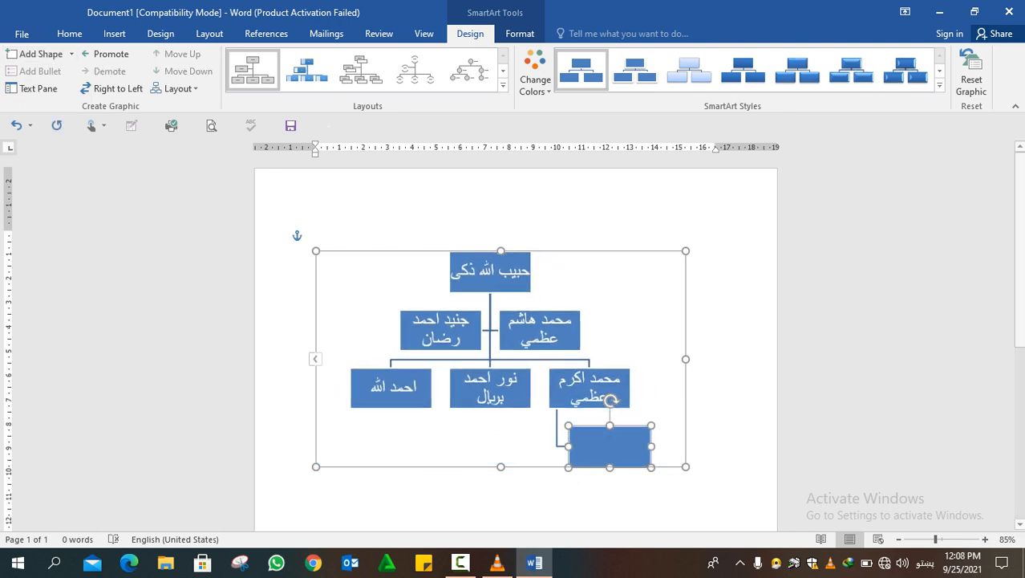
{"action": "left_click", "coordinate": [40, 54]}
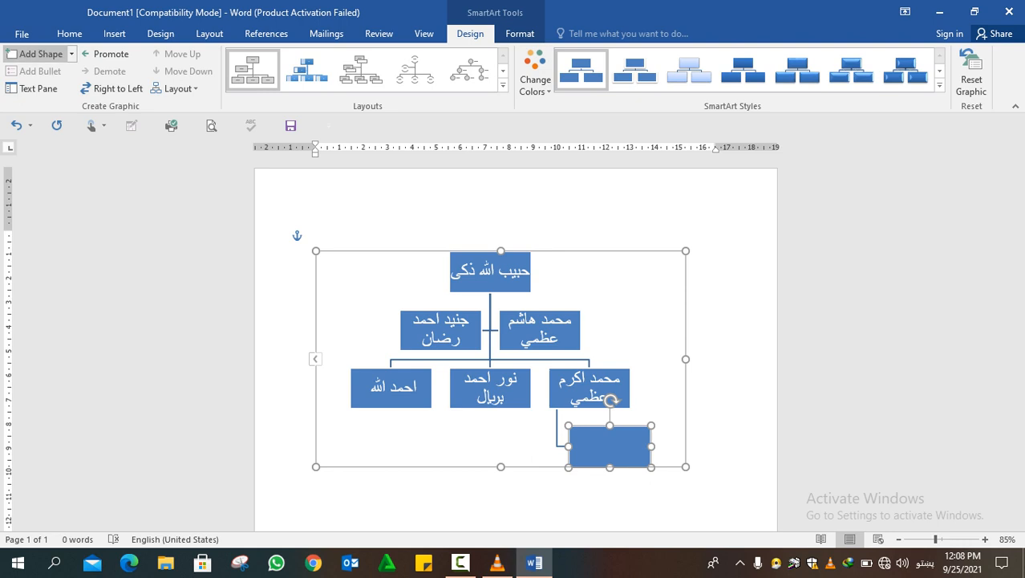
{"action": "left_click", "coordinate": [40, 54]}
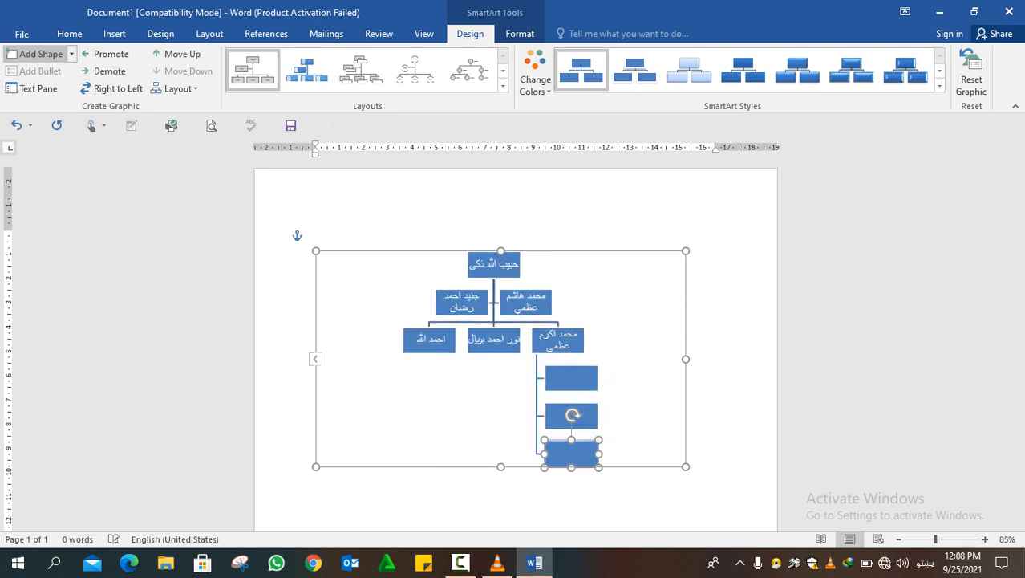
{"action": "left_click", "coordinate": [40, 53]}
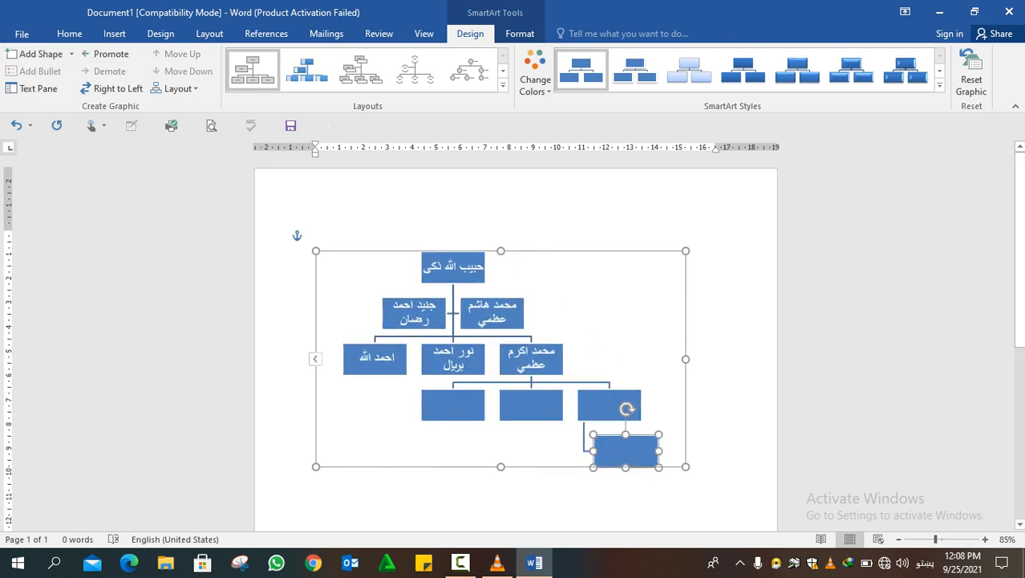
Add three empty subordinate boxes under the middle named box of the chart's third row
{"action": "left_click", "coordinate": [454, 360]}
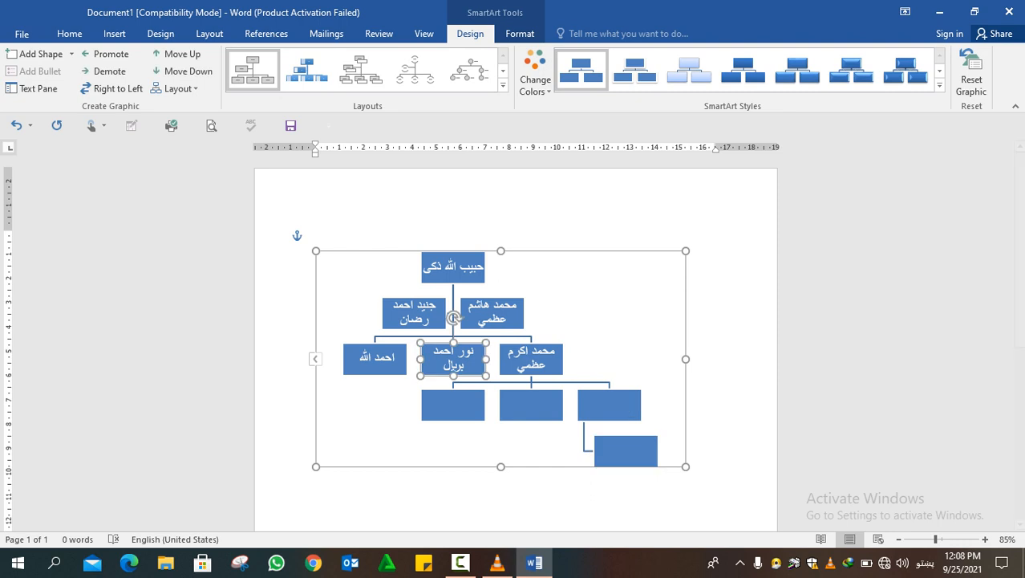
{"action": "left_click", "coordinate": [40, 53]}
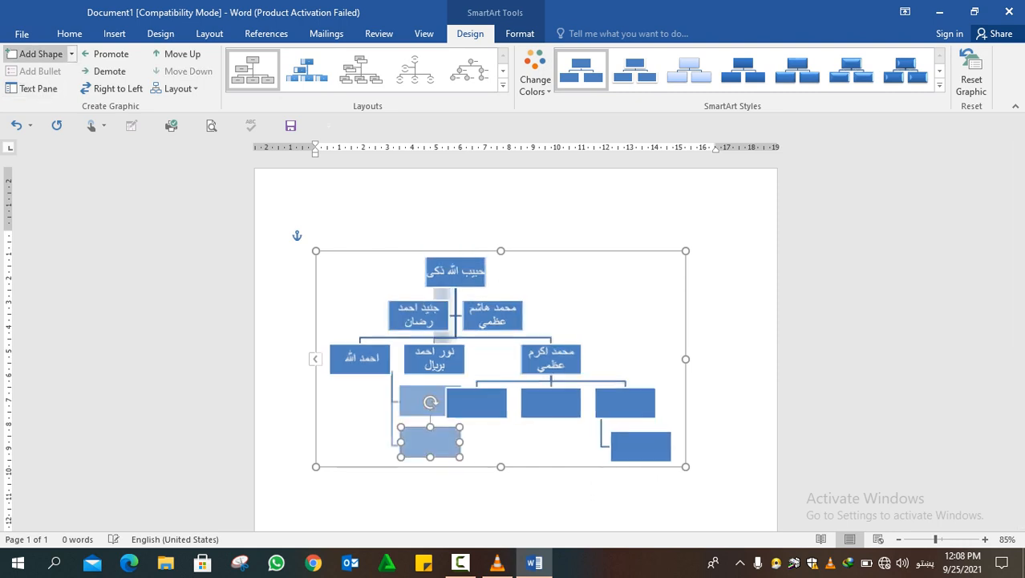
{"action": "left_click", "coordinate": [40, 54]}
{"action": "left_click", "coordinate": [40, 54]}
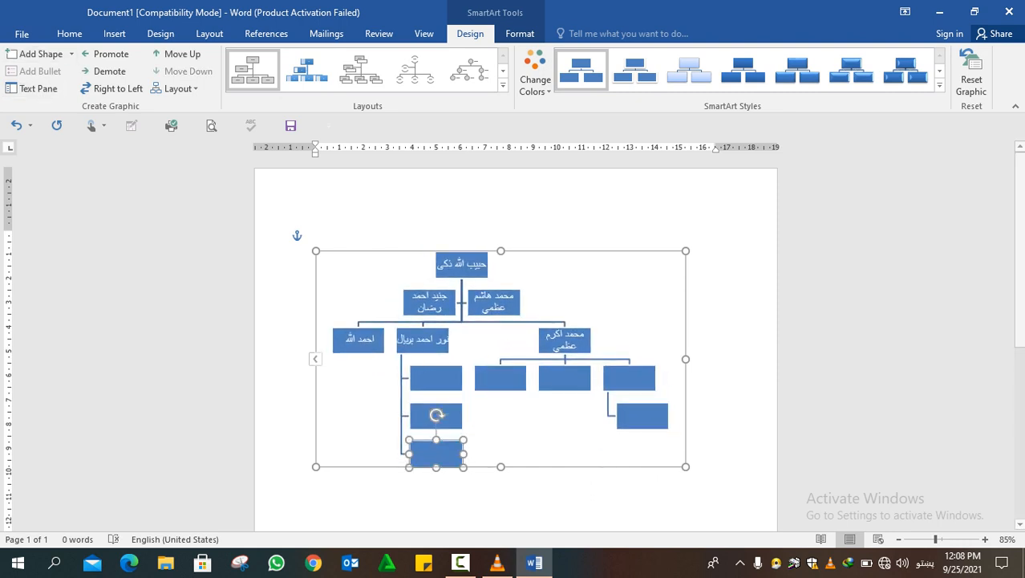
Add three empty subordinate boxes under the leftmost named box of the chart's third row
{"action": "left_click", "coordinate": [359, 340]}
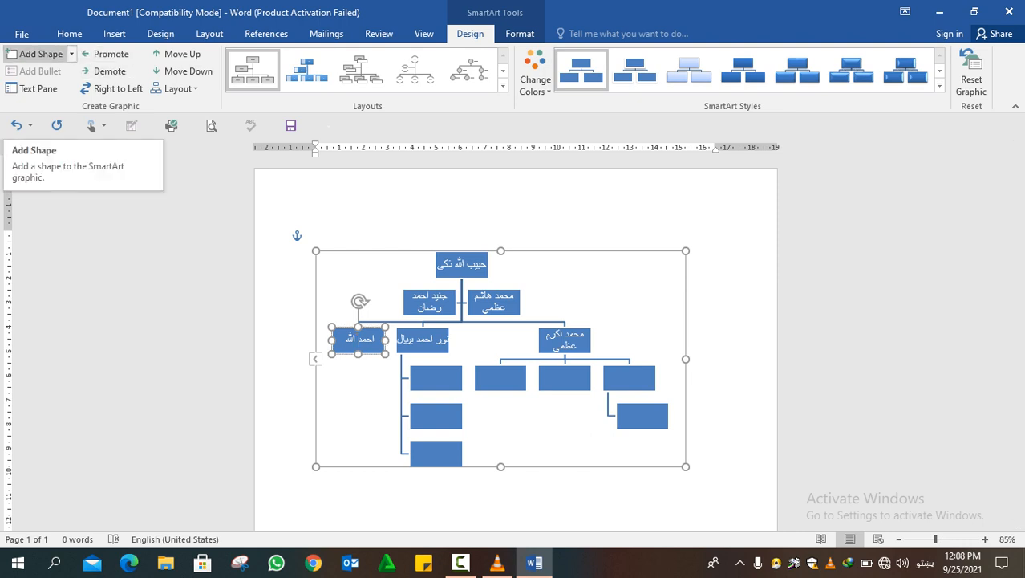
{"action": "left_click", "coordinate": [36, 53]}
{"action": "left_click", "coordinate": [36, 54]}
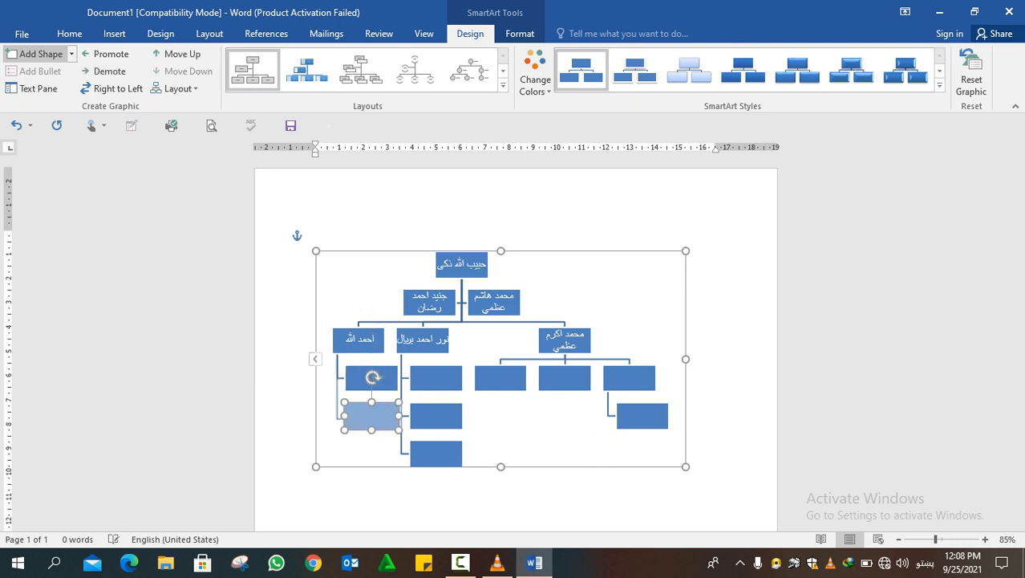
{"action": "left_click", "coordinate": [36, 54]}
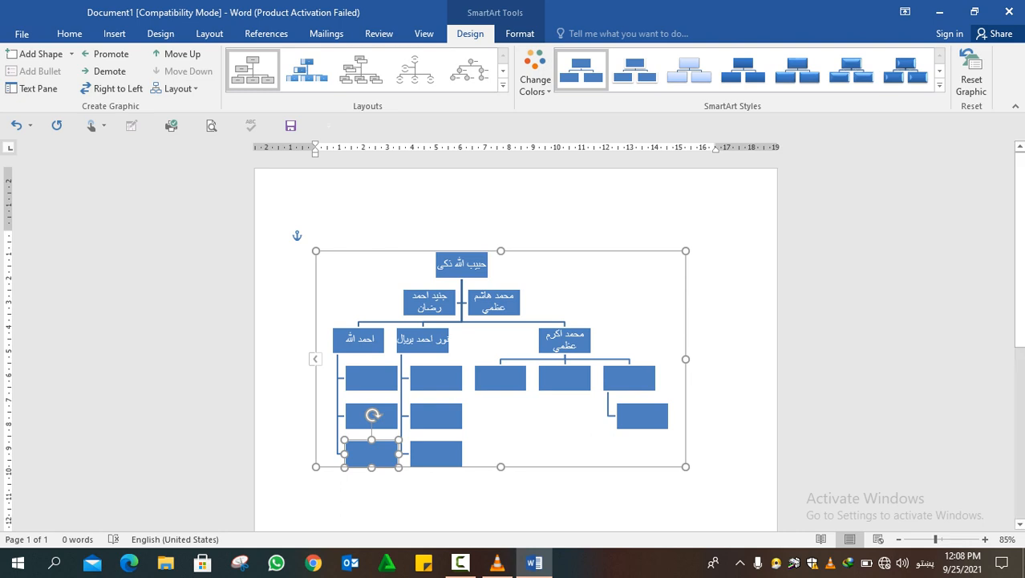
Browse the additional SmartArt layouts in the Office.com, Picture, Pyramid, Matrix and Relationship categories, previewing Hexagon Radial
{"action": "left_click", "coordinate": [503, 84]}
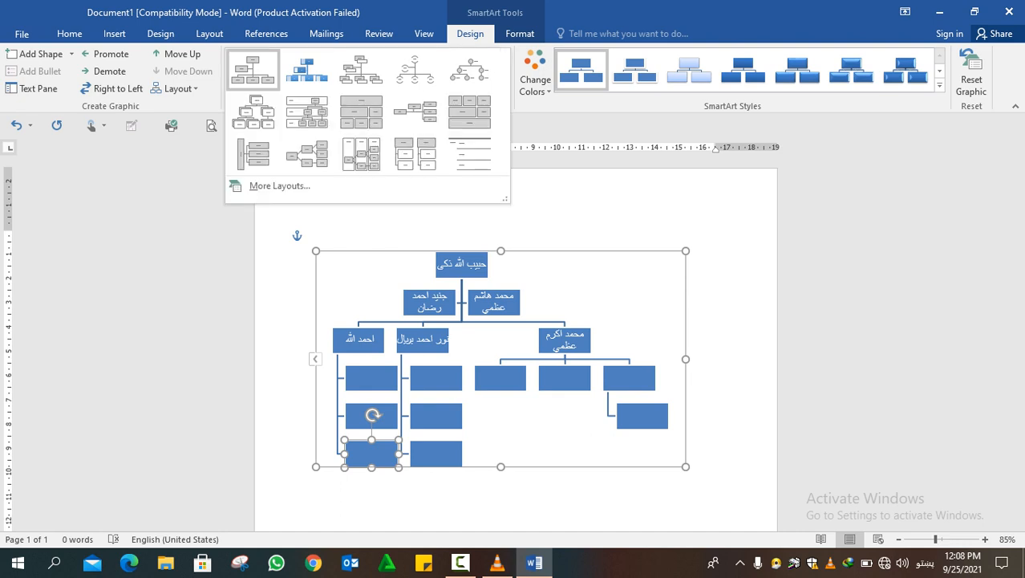
{"action": "left_click", "coordinate": [280, 186]}
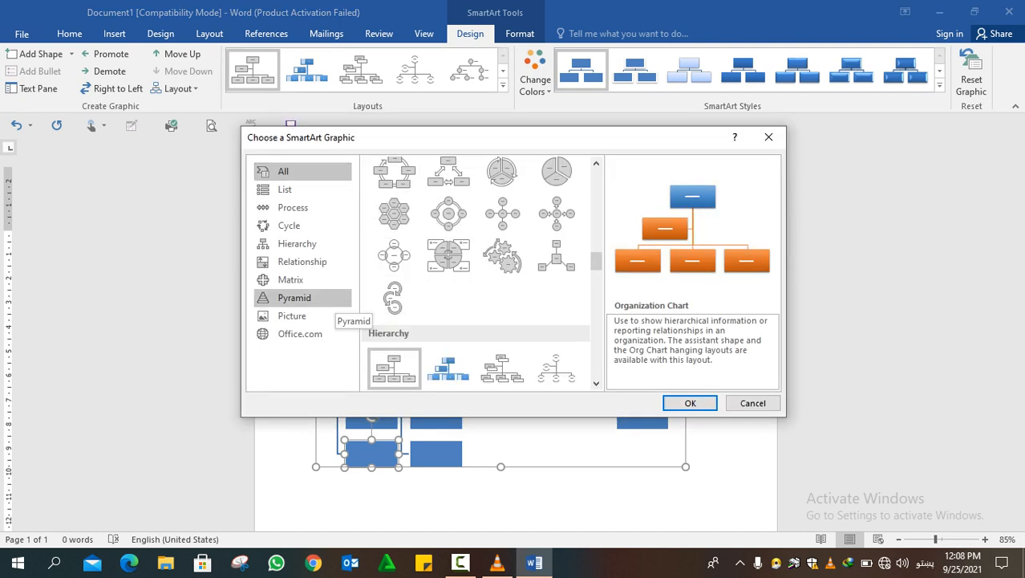
{"action": "left_click", "coordinate": [299, 335]}
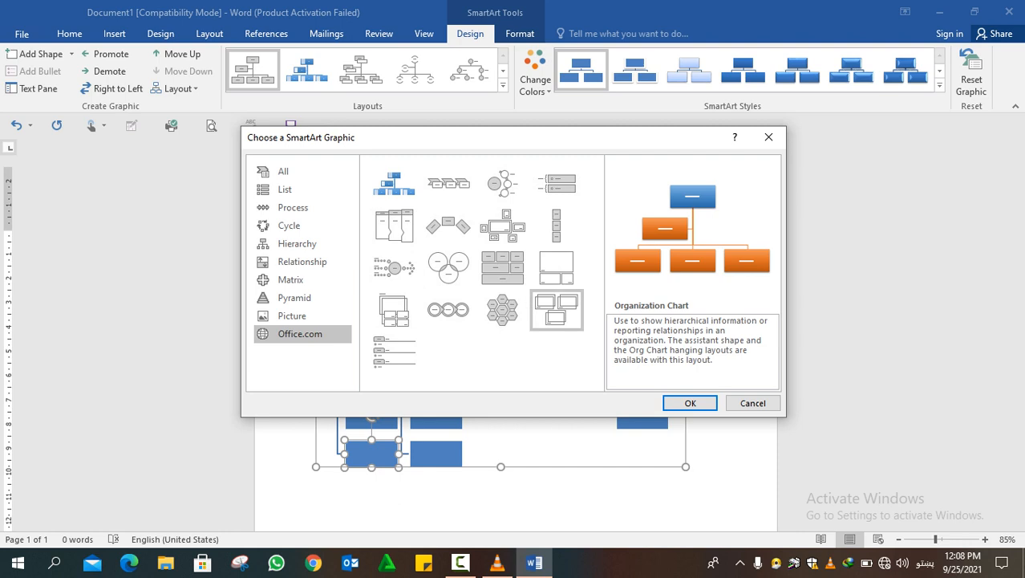
{"action": "left_click", "coordinate": [502, 309]}
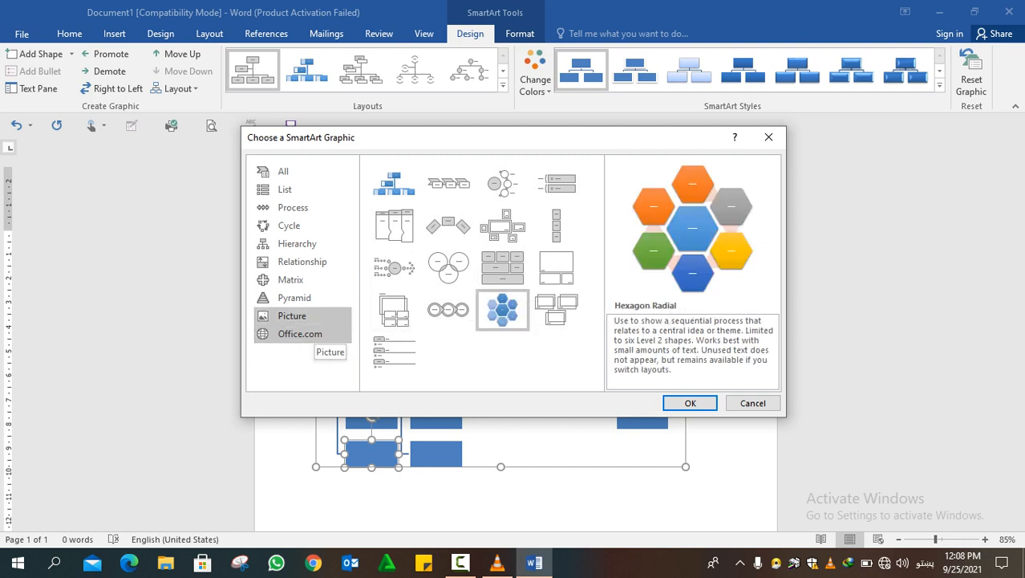
{"action": "left_click", "coordinate": [313, 318]}
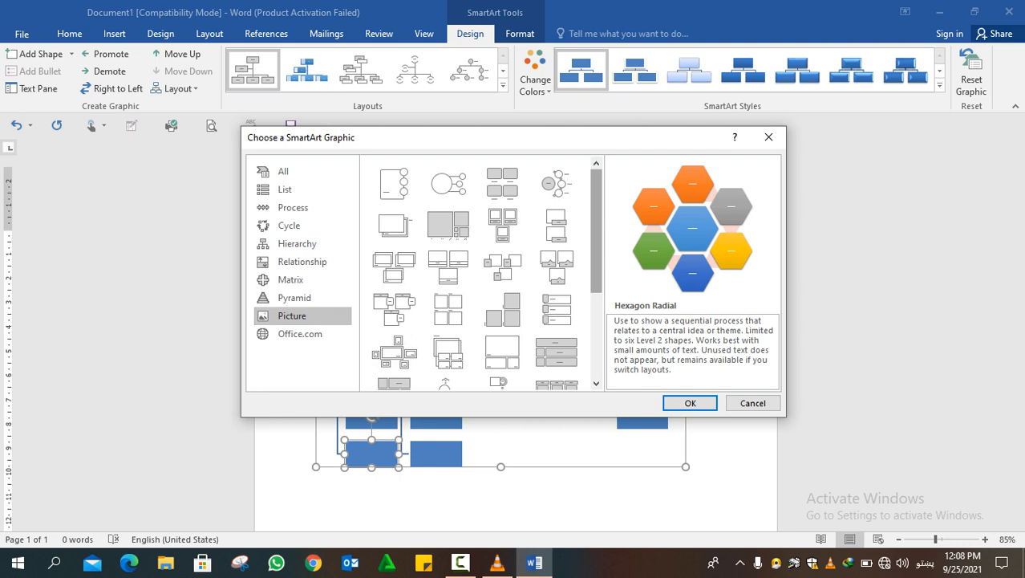
{"action": "scroll", "coordinate": [596, 233], "scroll_direction": "down", "scroll_amount": 1}
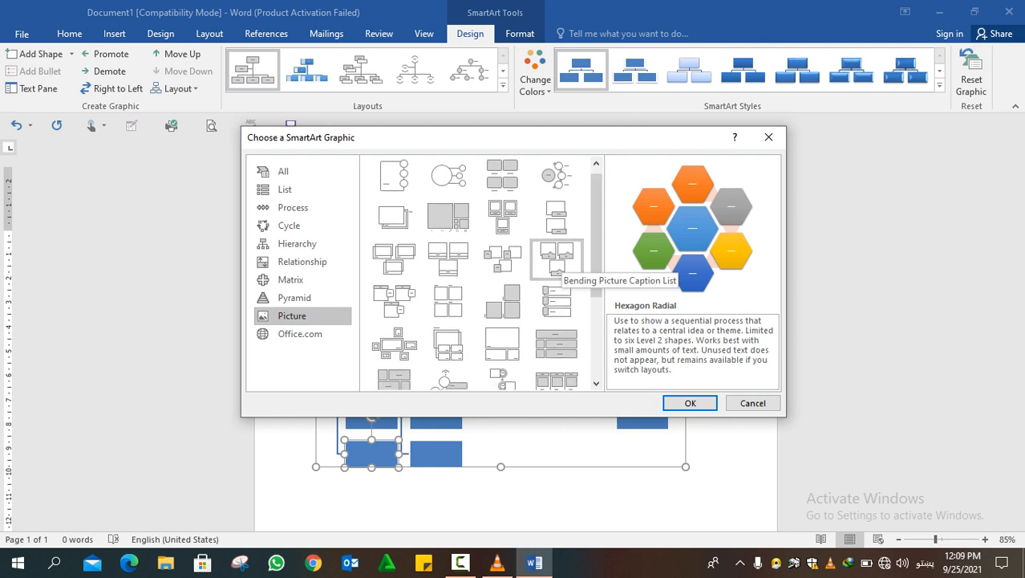
{"action": "scroll", "coordinate": [596, 240], "scroll_direction": "down", "scroll_amount": 1}
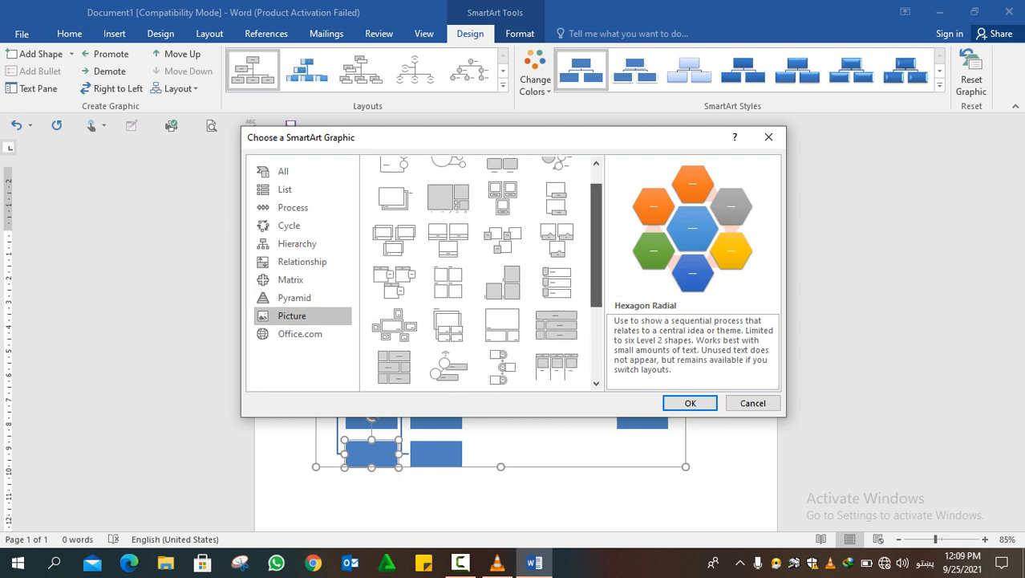
{"action": "scroll", "coordinate": [556, 321], "scroll_direction": "down", "scroll_amount": 4}
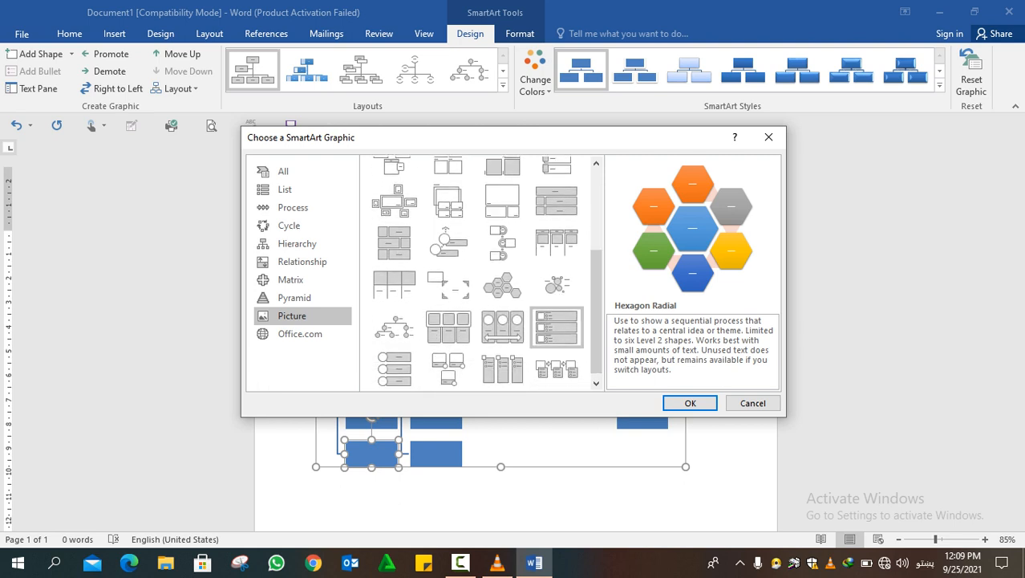
{"action": "scroll", "coordinate": [595, 297], "scroll_direction": "up", "scroll_amount": 1}
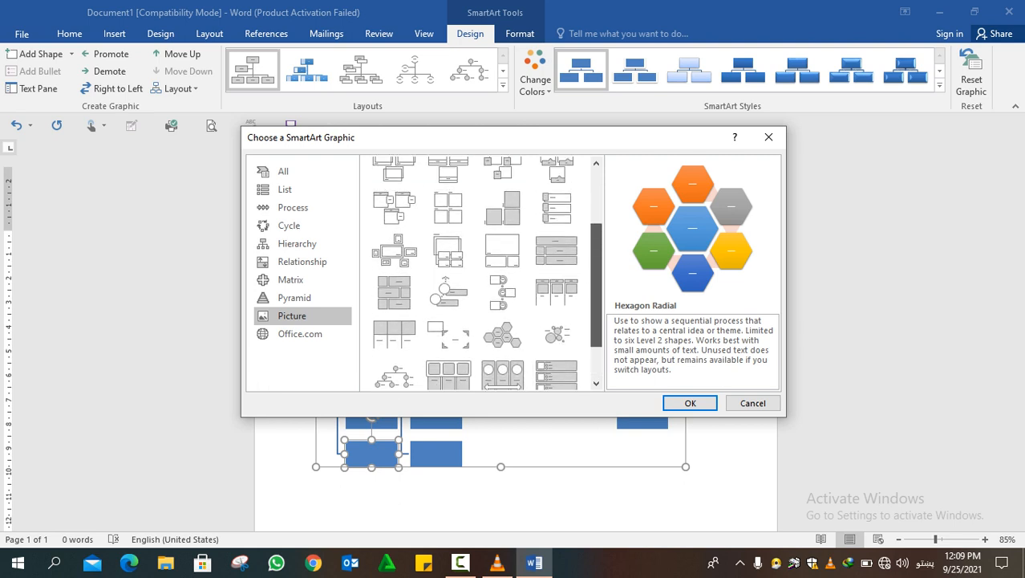
{"action": "scroll", "coordinate": [486, 272], "scroll_direction": "up", "scroll_amount": 4}
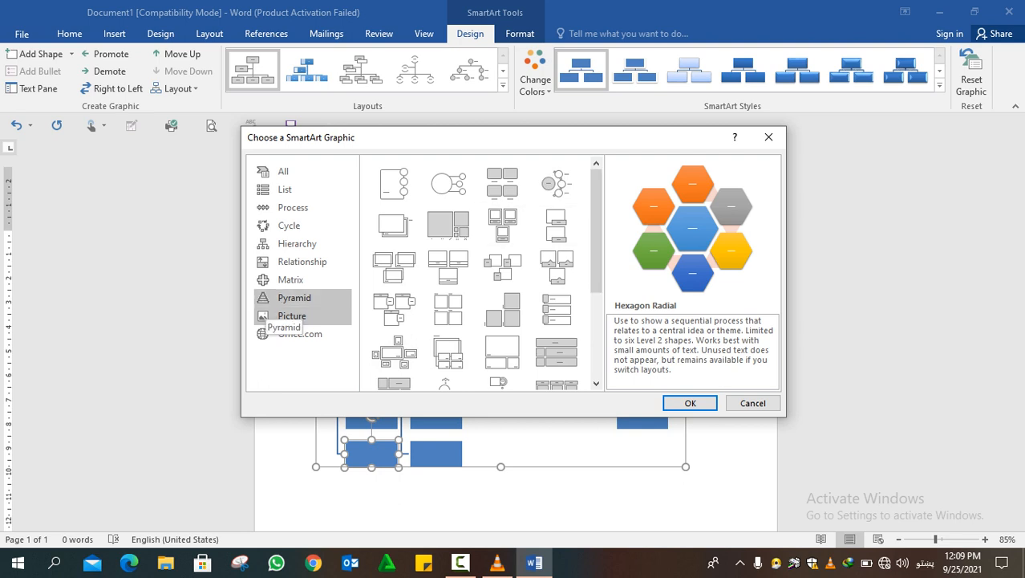
{"action": "left_click", "coordinate": [293, 298]}
{"action": "left_click", "coordinate": [291, 279]}
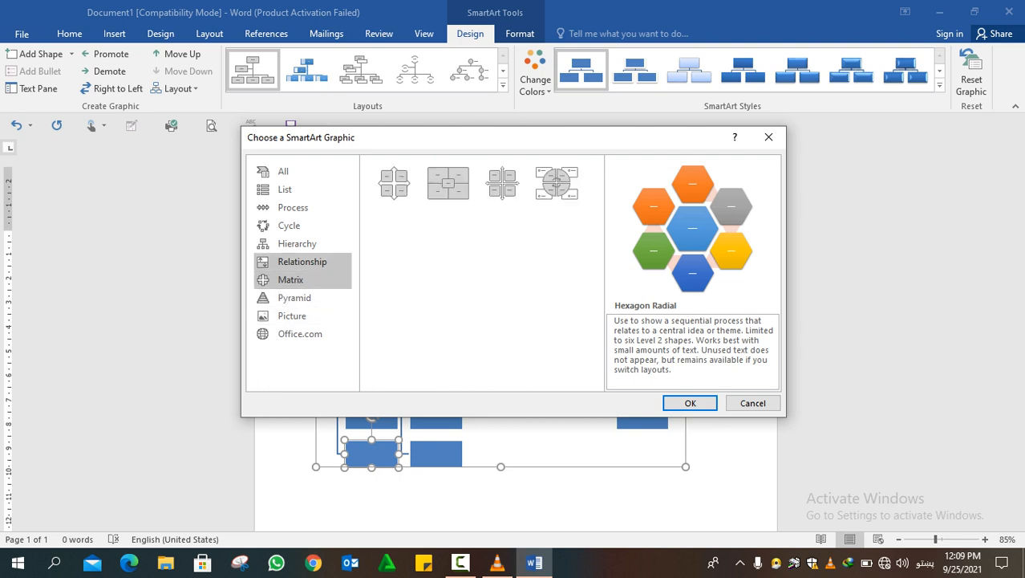
{"action": "left_click", "coordinate": [303, 263]}
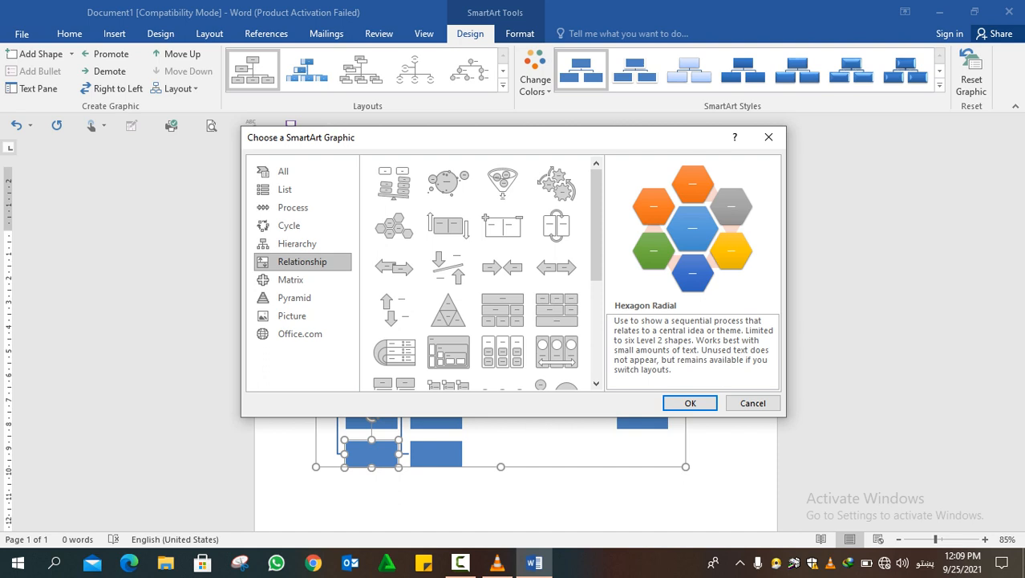
Choose the layout named Hierarchy from the Hierarchy category and apply it to the chart
{"action": "left_click", "coordinate": [297, 243]}
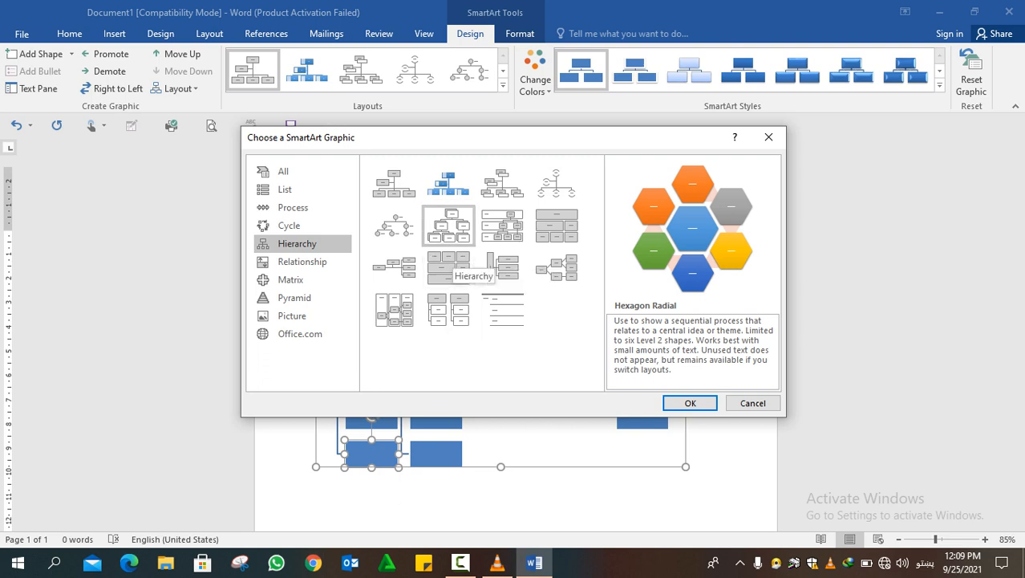
{"action": "left_click", "coordinate": [452, 234]}
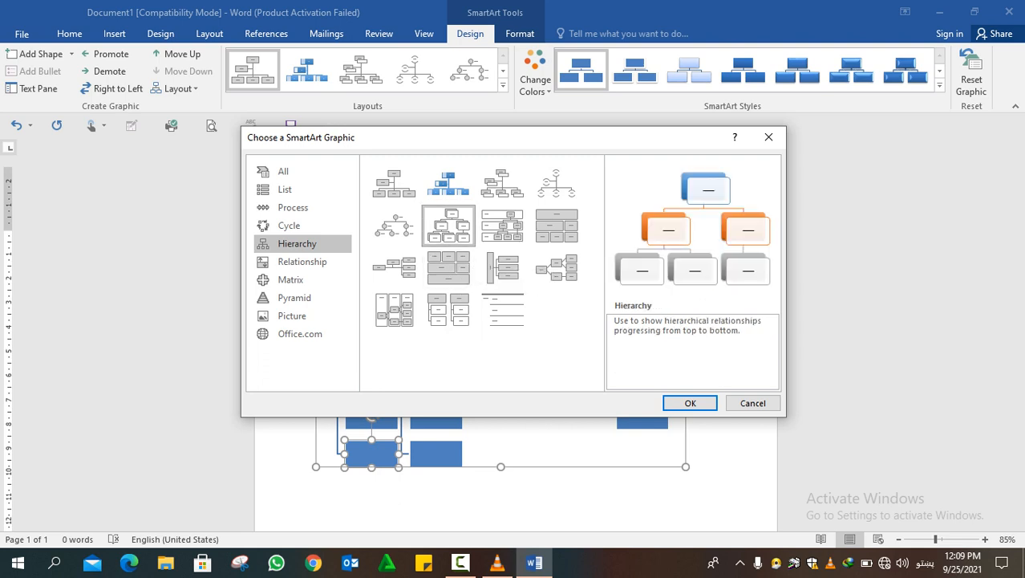
{"action": "left_click", "coordinate": [691, 402]}
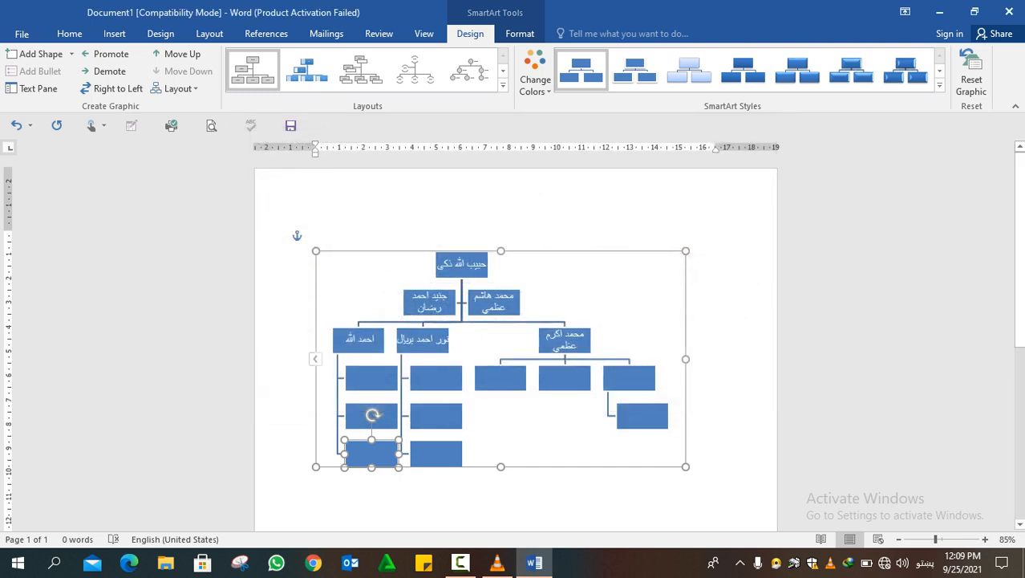
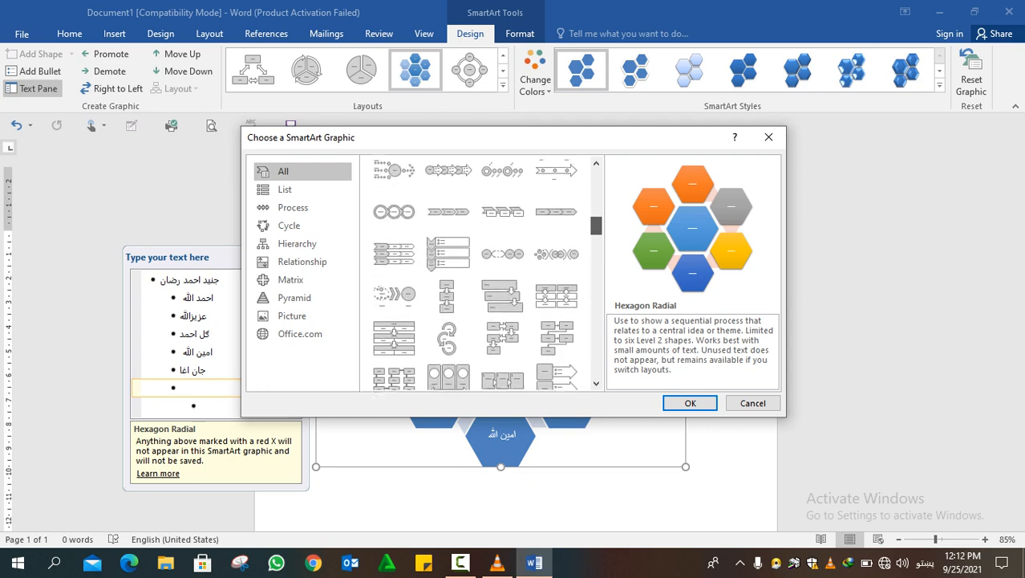
{"action": "scroll", "coordinate": [394, 308], "scroll_direction": "up", "scroll_amount": 5}
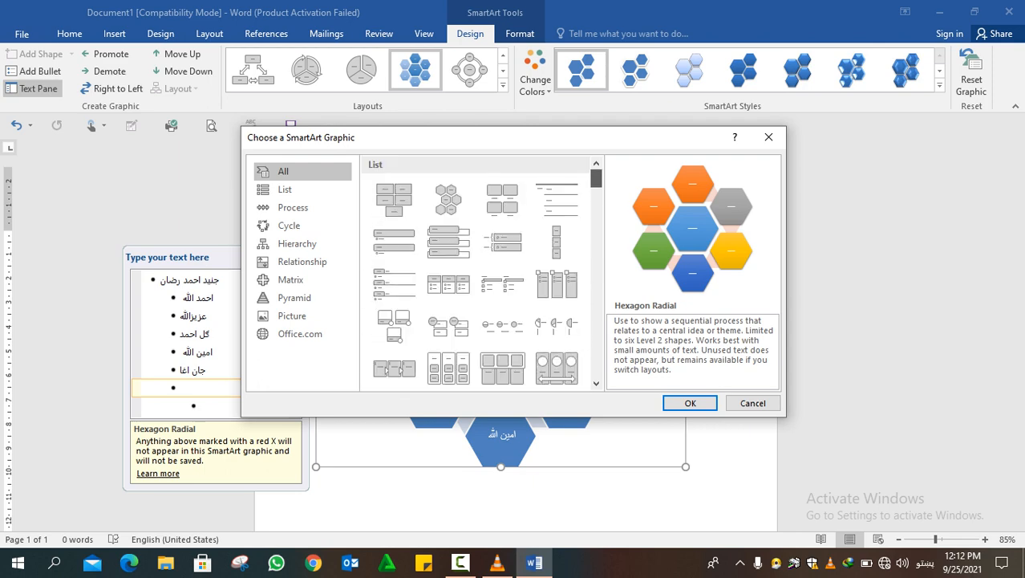
Browse all SmartArt layouts and apply the Hierarchy layout, the version with layered cards, to the chart
{"action": "scroll", "coordinate": [389, 345], "scroll_direction": "down", "scroll_amount": 1}
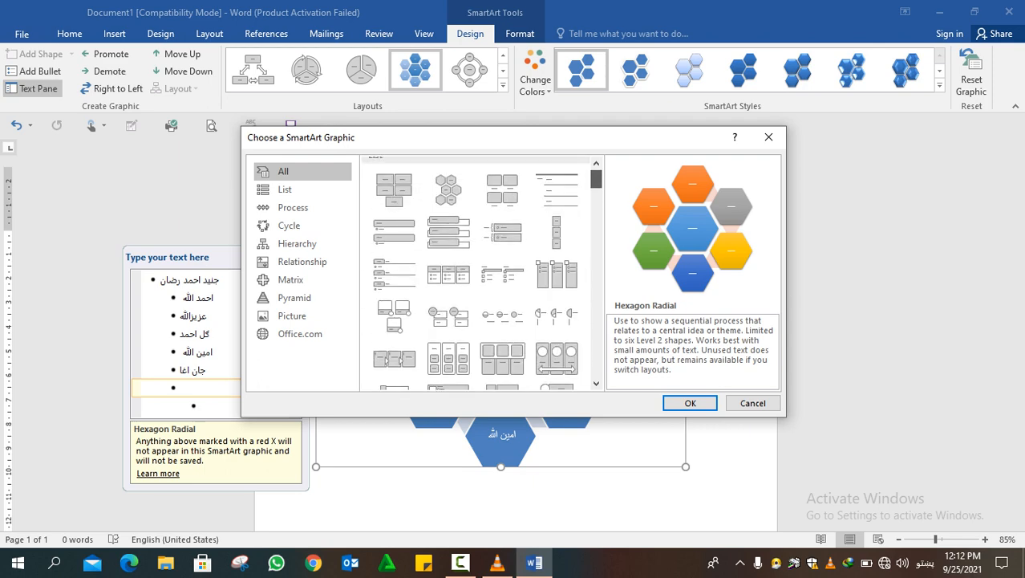
{"action": "scroll", "coordinate": [389, 359], "scroll_direction": "down", "scroll_amount": 8}
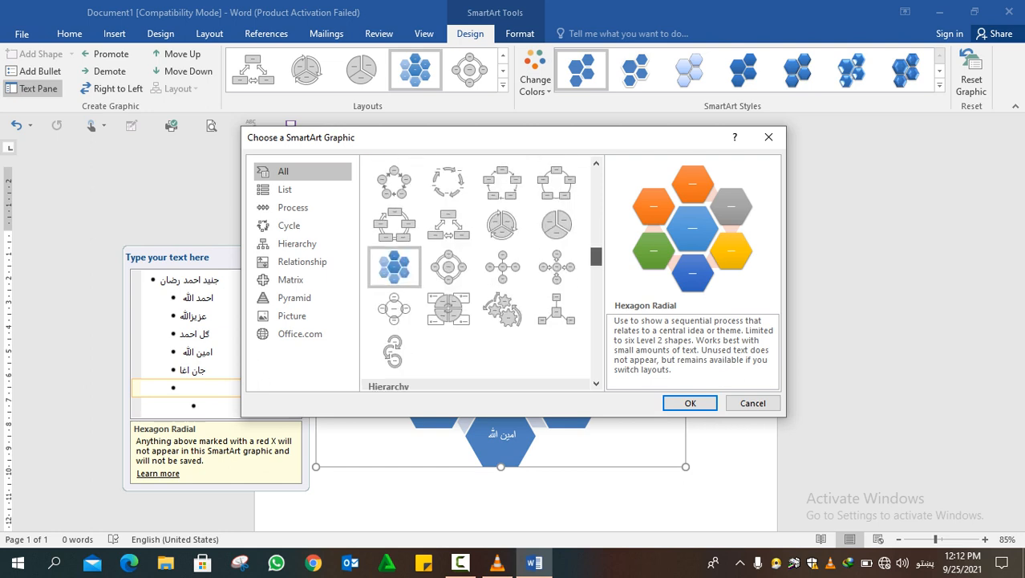
{"action": "scroll", "coordinate": [475, 273], "scroll_direction": "down", "scroll_amount": 5}
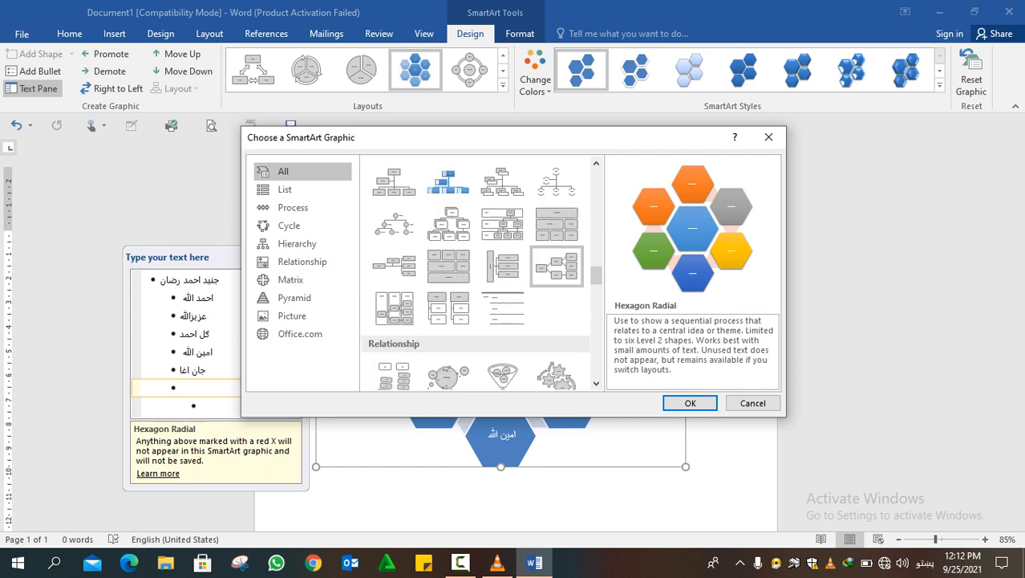
{"action": "left_click", "coordinate": [452, 229]}
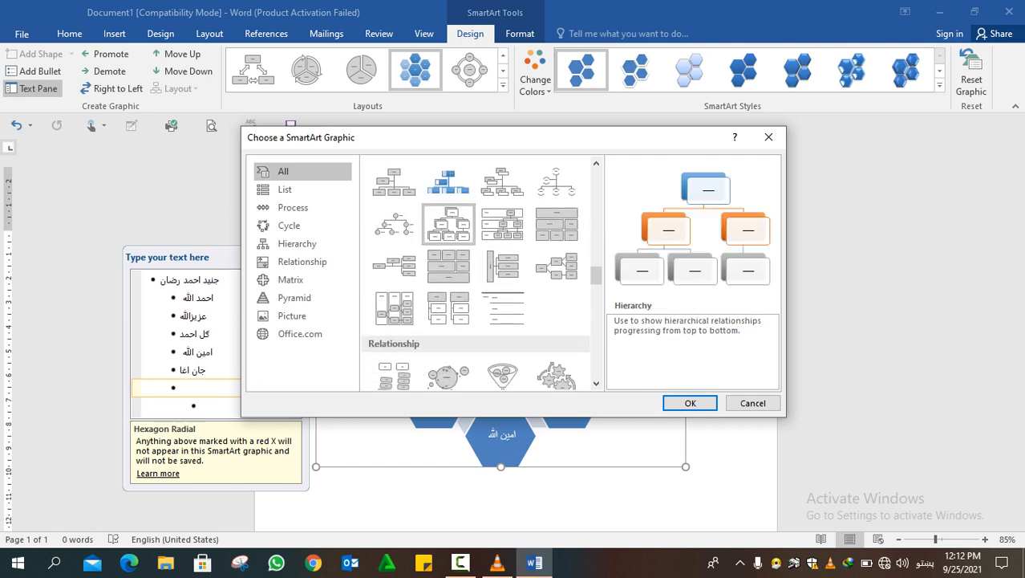
{"action": "left_click", "coordinate": [691, 403]}
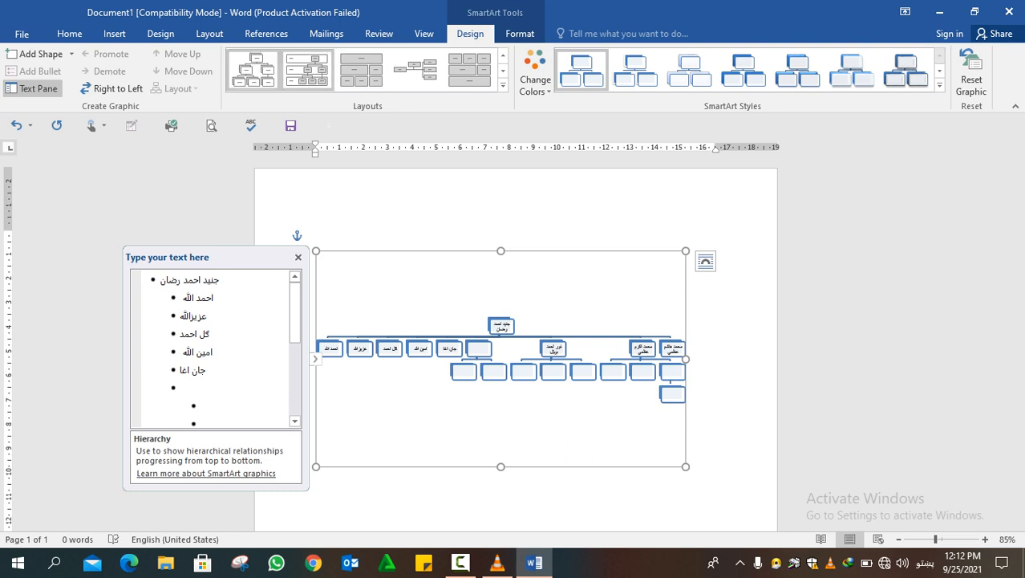
Try the Labeled Hierarchy, Table Hierarchy and Horizontal Organization Chart layouts on the chart
{"action": "left_click", "coordinate": [307, 71]}
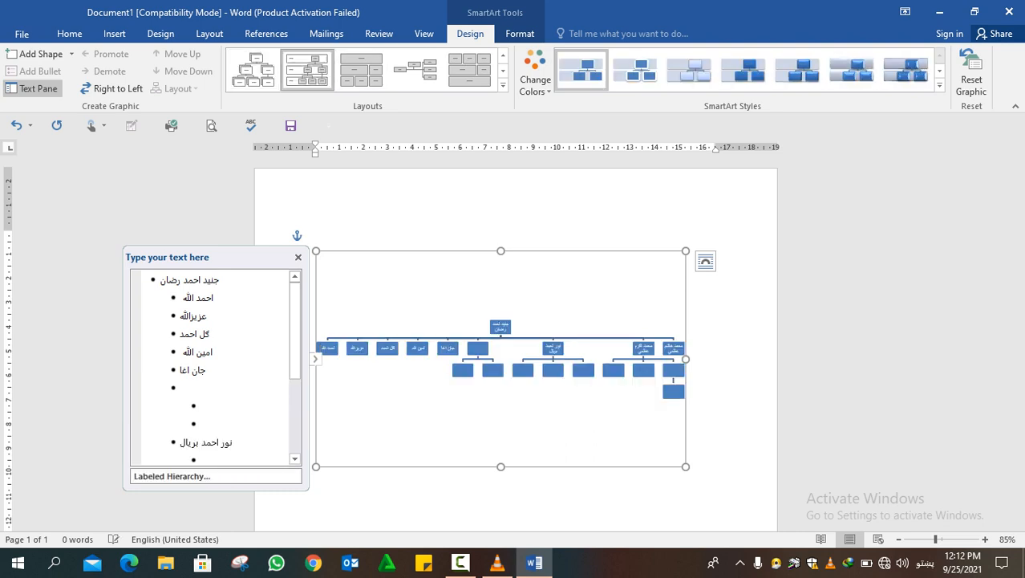
{"action": "left_click", "coordinate": [361, 71]}
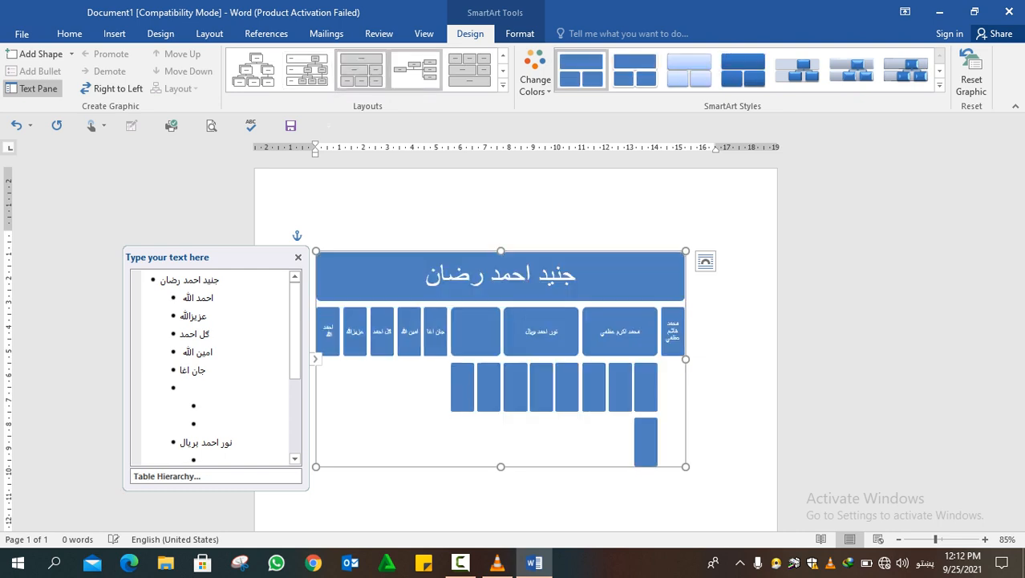
{"action": "left_click", "coordinate": [416, 71]}
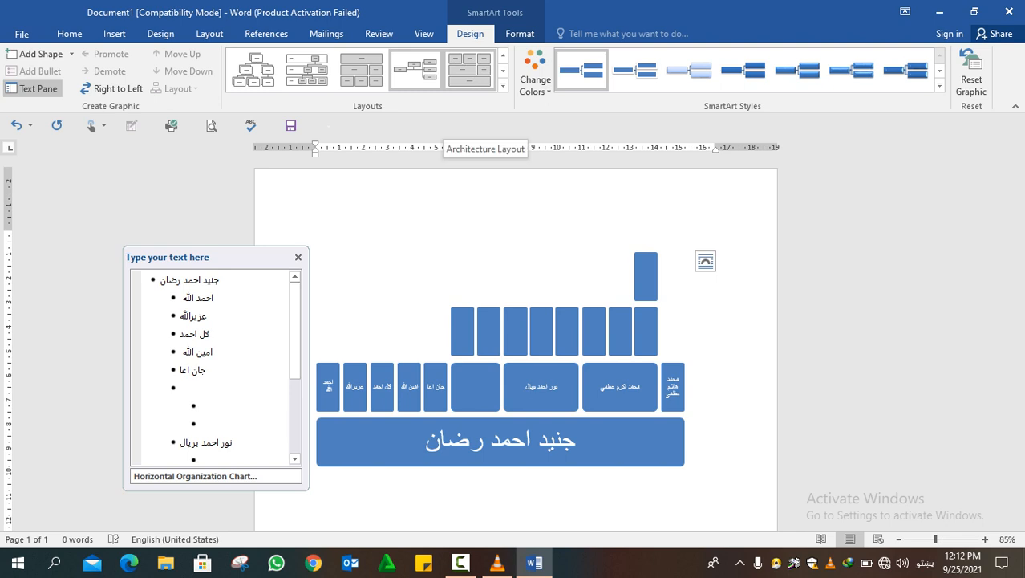
Change the SmartArt layout to Organization Chart from the full layout collection and hide the text pane
{"action": "left_click", "coordinate": [504, 83]}
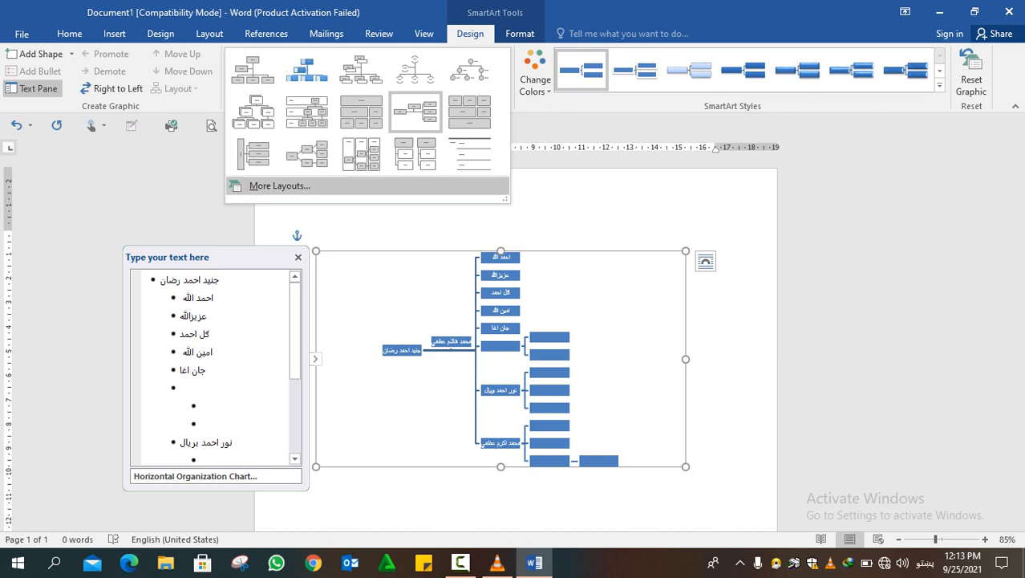
{"action": "left_click", "coordinate": [280, 186]}
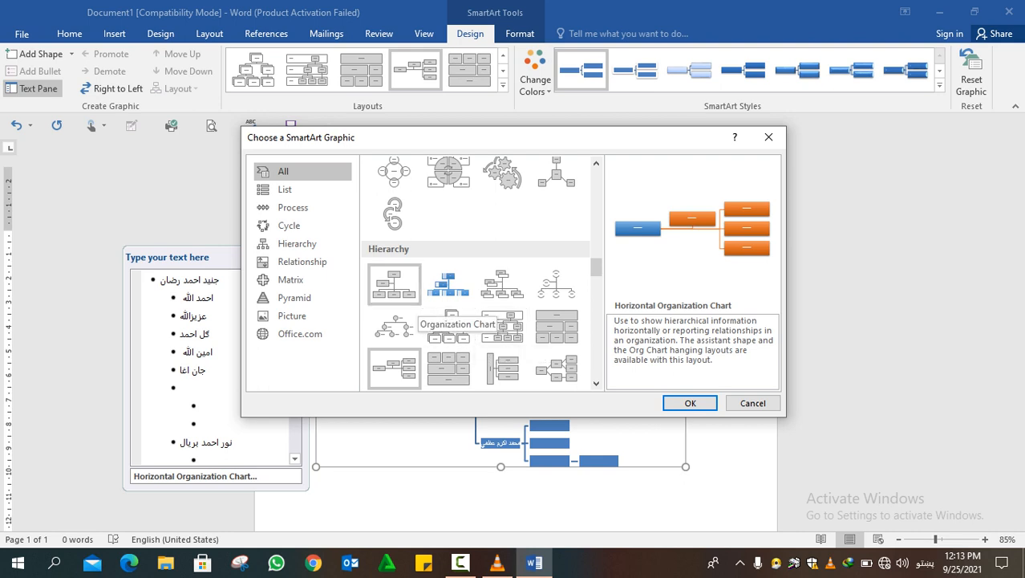
{"action": "left_click", "coordinate": [397, 289]}
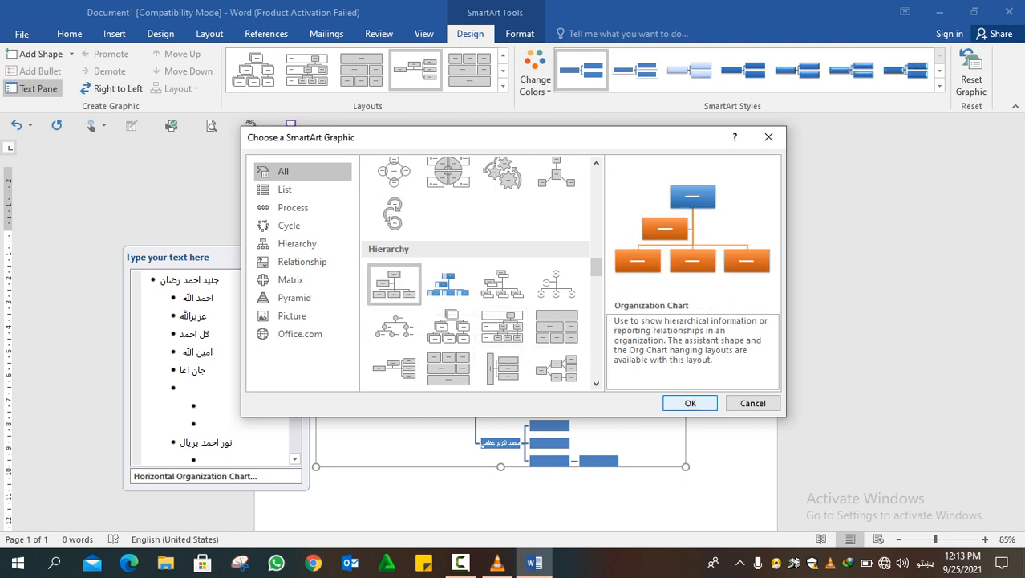
{"action": "left_click", "coordinate": [690, 403]}
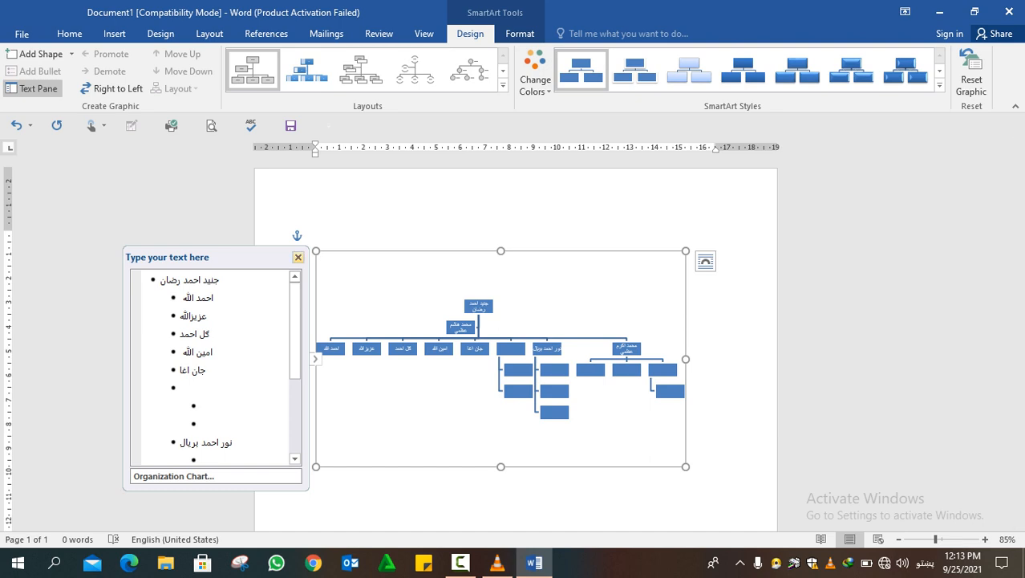
{"action": "left_click", "coordinate": [298, 257]}
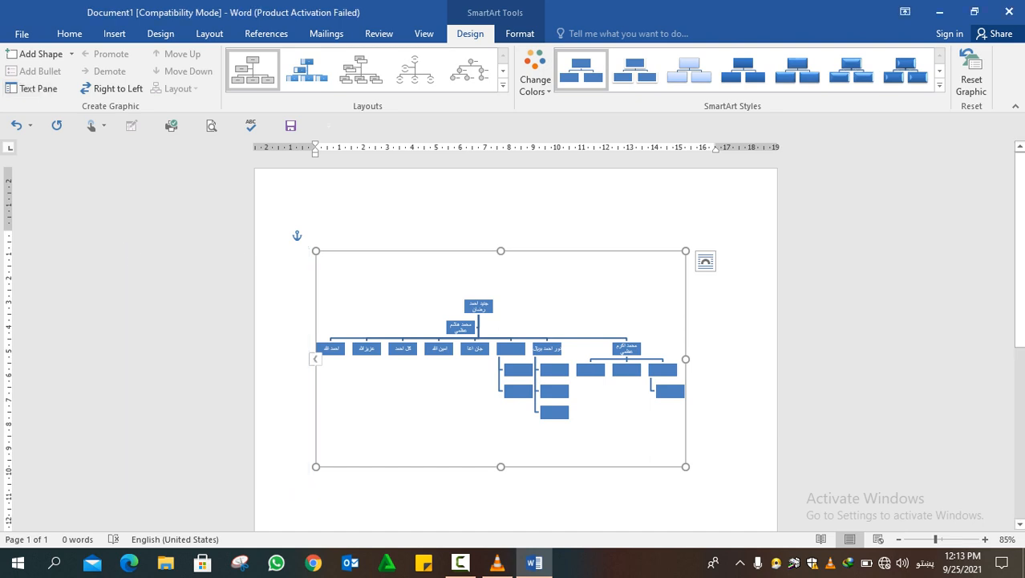
Add an assistant box to the top box of the organization chart
{"action": "left_click_drag", "start_coordinate": [935, 539], "coordinate": [938, 539]}
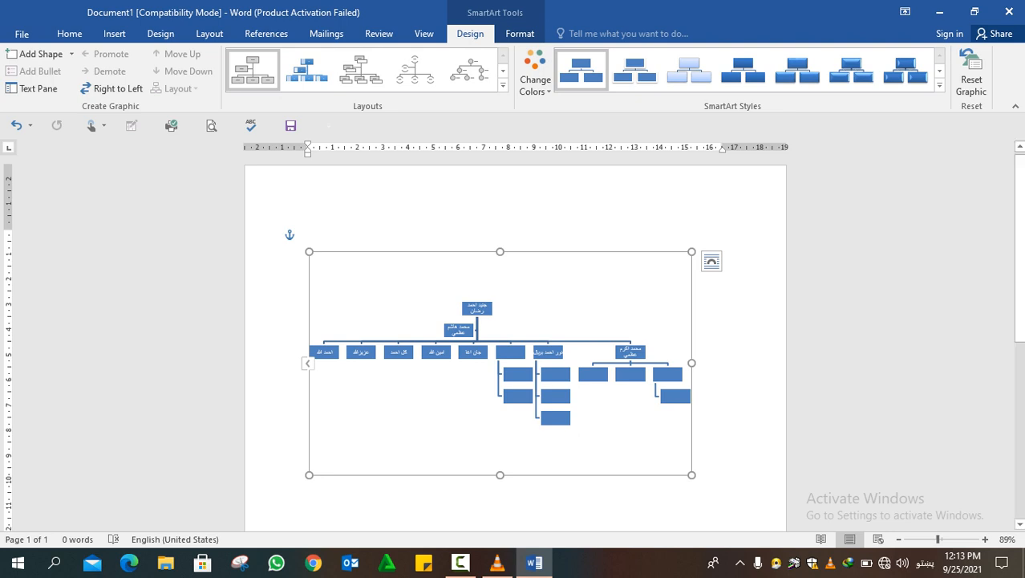
{"action": "left_click", "coordinate": [477, 308]}
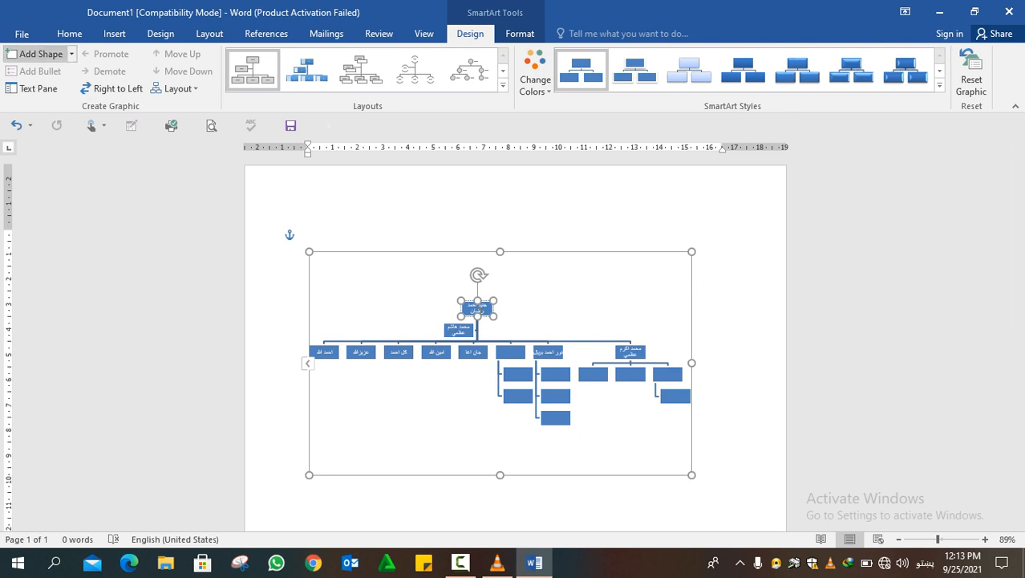
{"action": "left_click", "coordinate": [70, 54]}
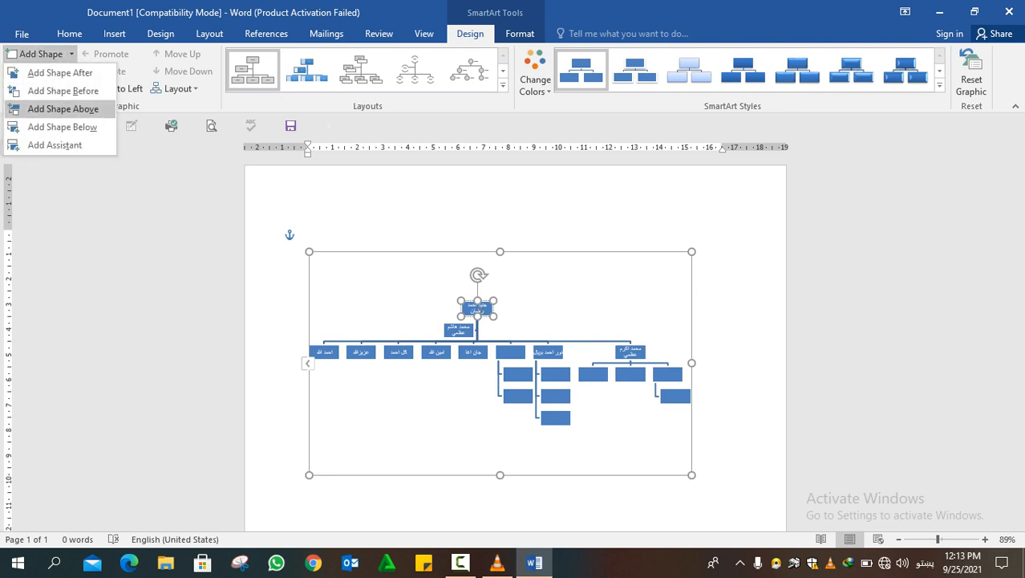
{"action": "left_click", "coordinate": [55, 145]}
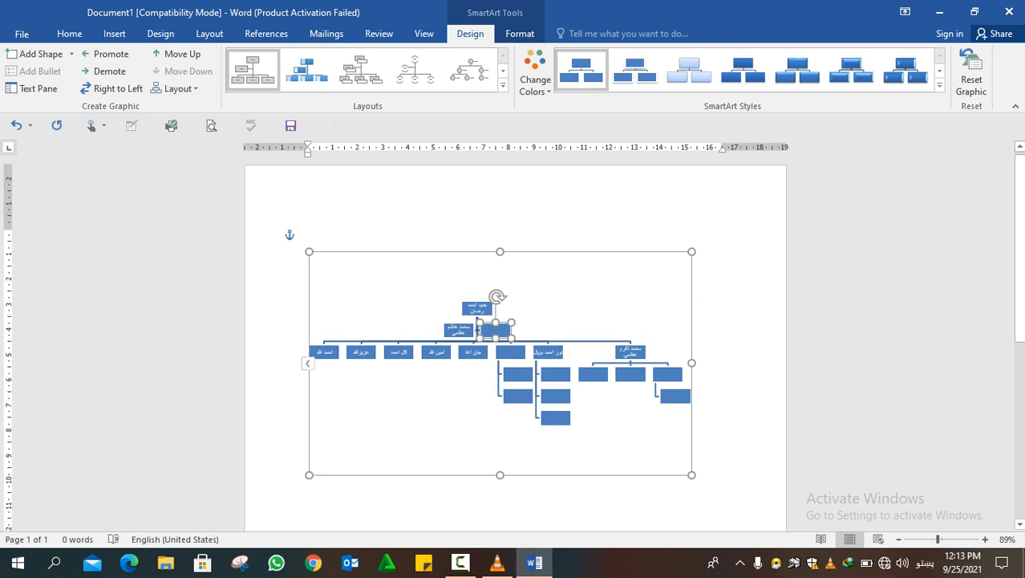
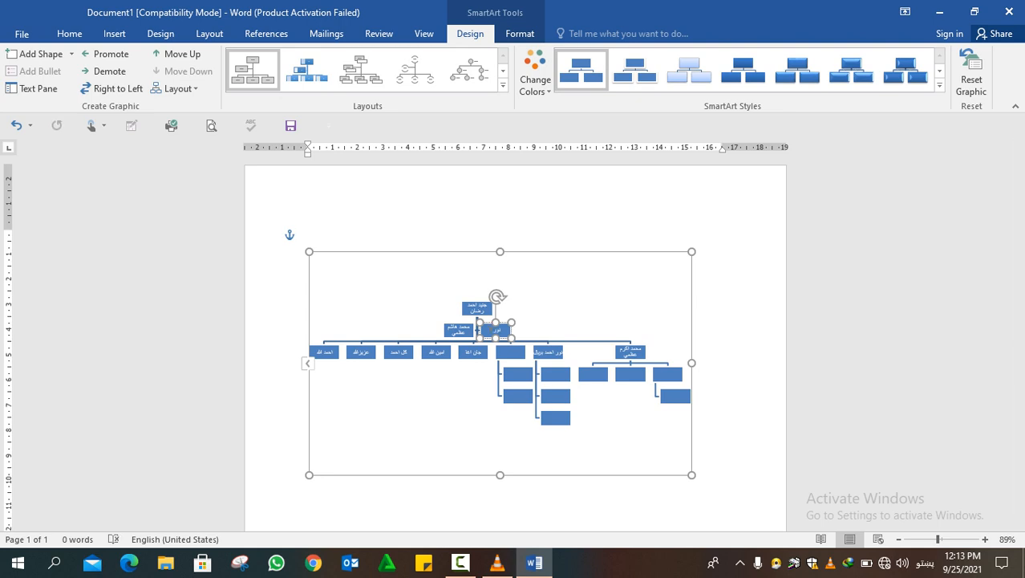
Enter a person's name in Pashto in the new assistant box and leave text editing
{"action": "key", "text": "Return"}
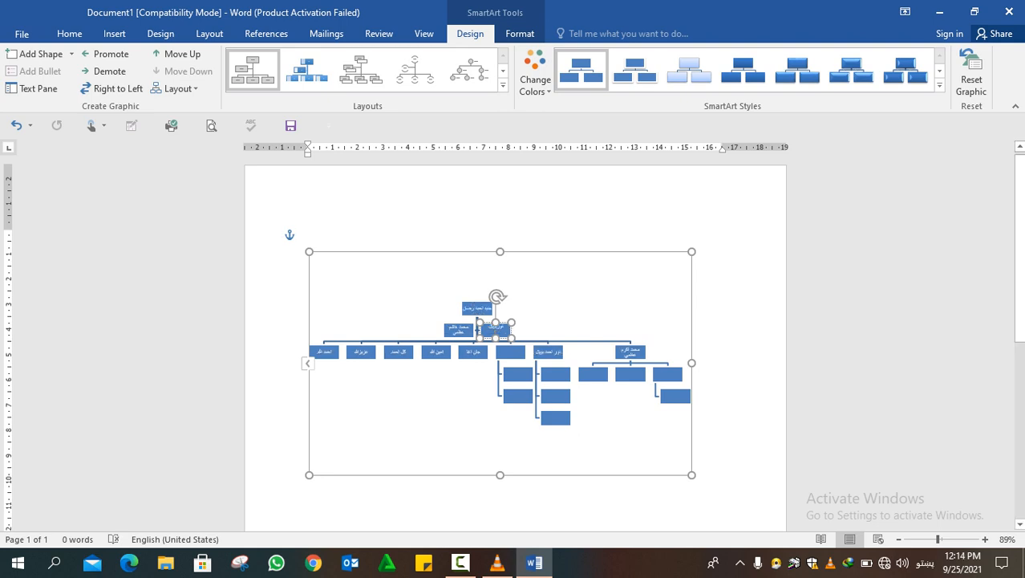
{"action": "key", "text": "Escape"}
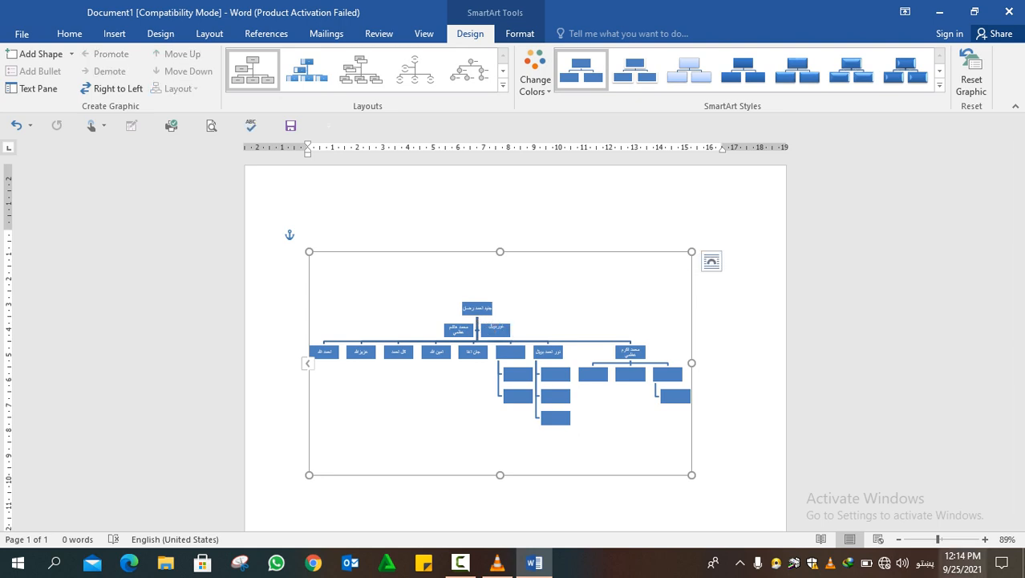
Promote the newly named assistant box by one level and demote it back beneath the top box
{"action": "left_click_drag", "start_coordinate": [938, 539], "coordinate": [946, 539]}
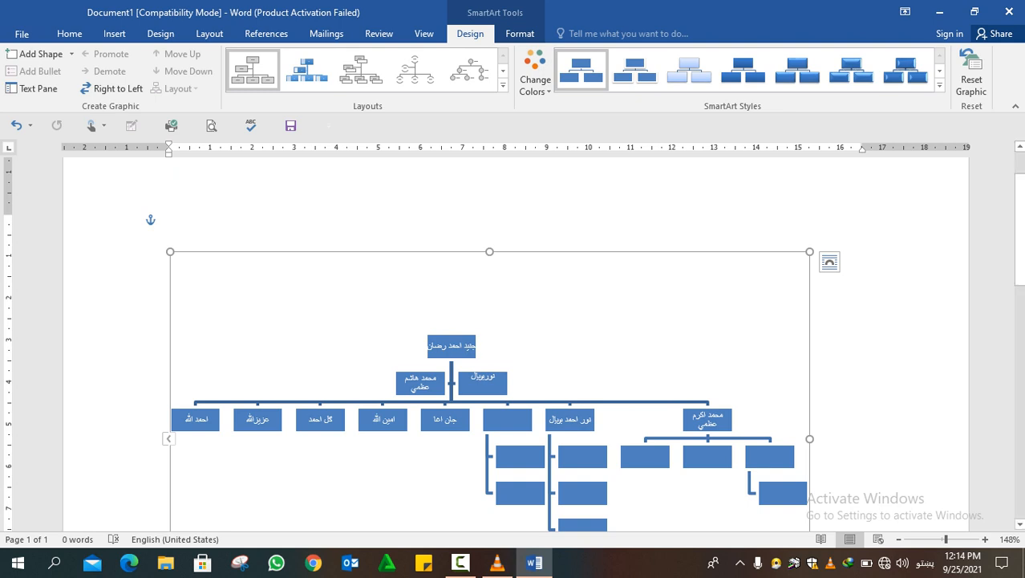
{"action": "left_click_drag", "start_coordinate": [470, 376], "coordinate": [497, 377]}
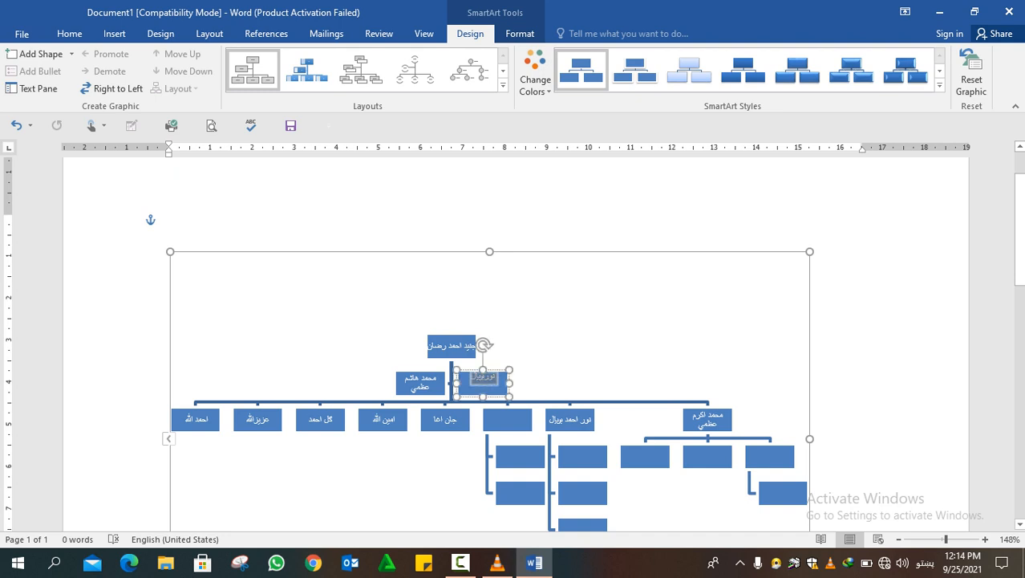
{"action": "left_click", "coordinate": [493, 378]}
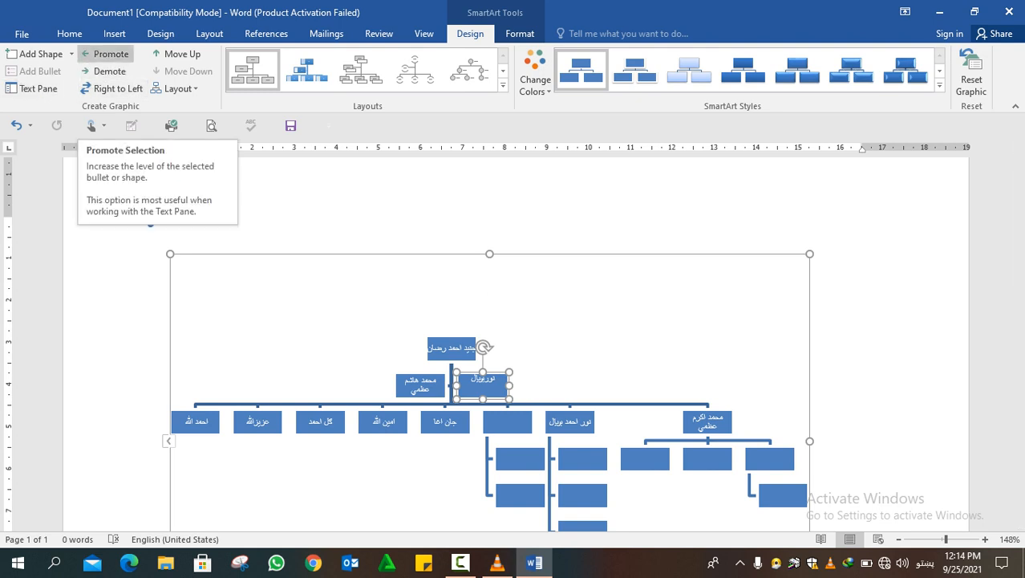
{"action": "left_click", "coordinate": [105, 53]}
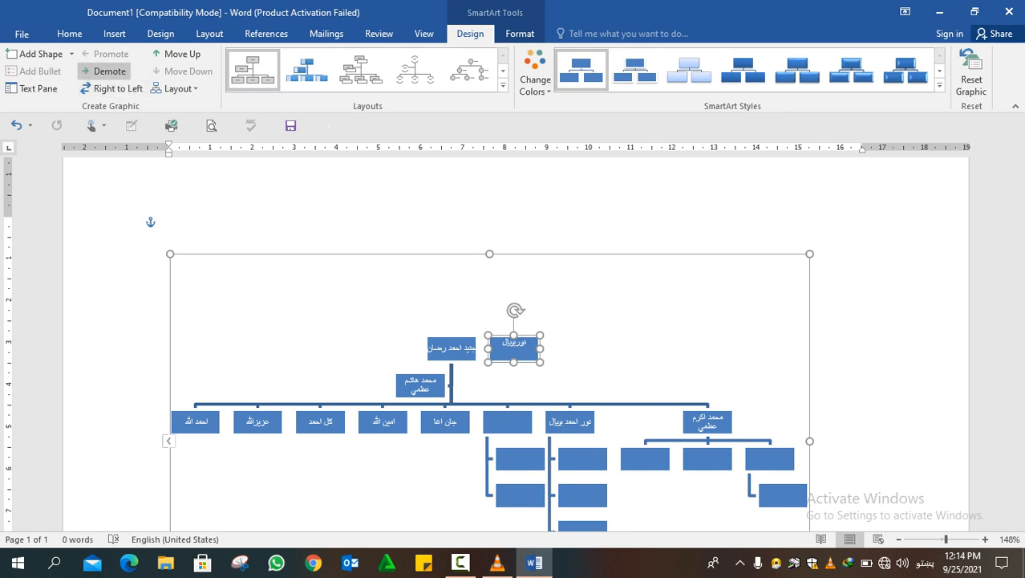
{"action": "left_click", "coordinate": [105, 71]}
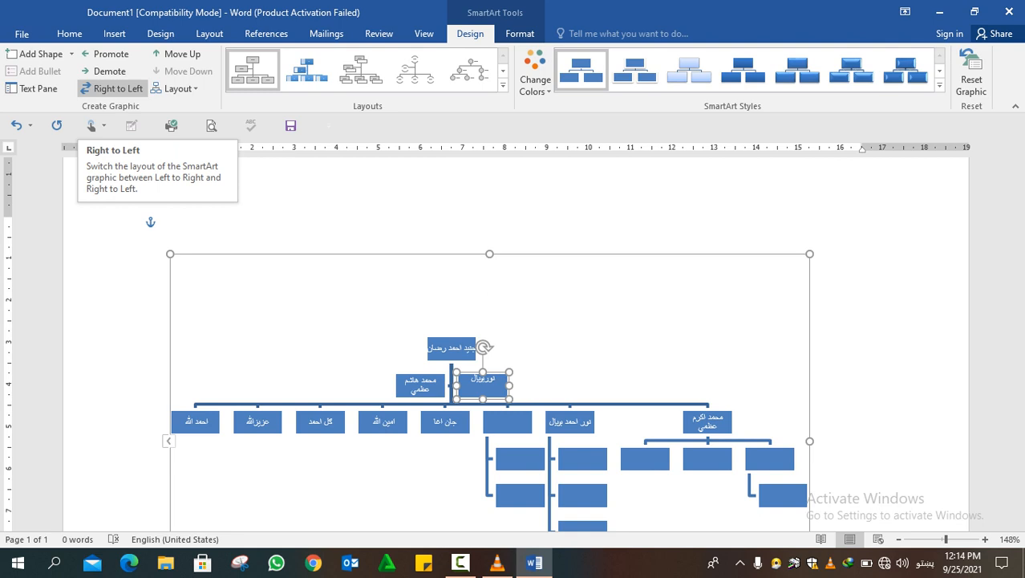
Switch the chart's direction to right to left, and move the new assistant box up and back down in the sequence
{"action": "left_click", "coordinate": [113, 88]}
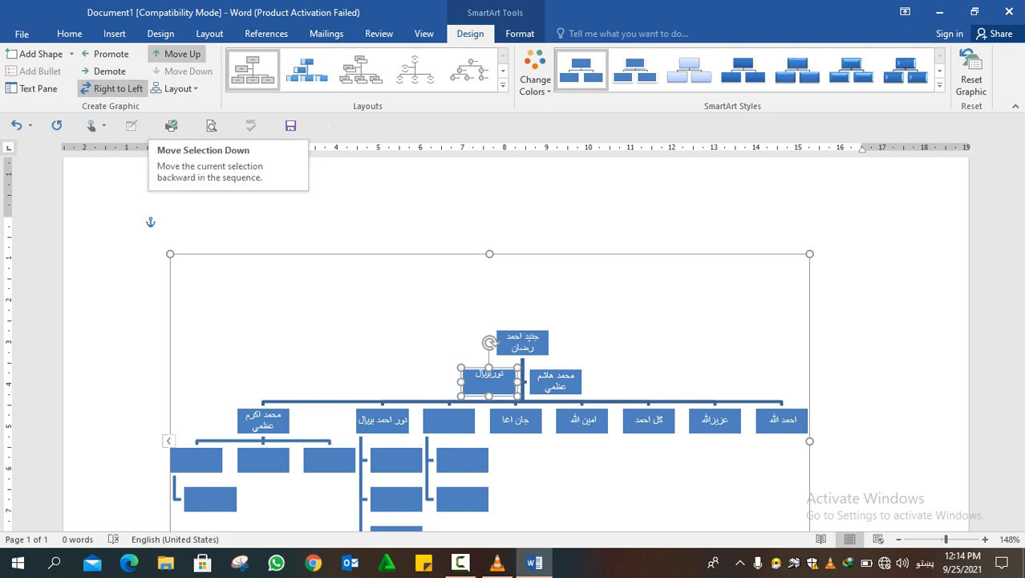
{"action": "left_click", "coordinate": [177, 53]}
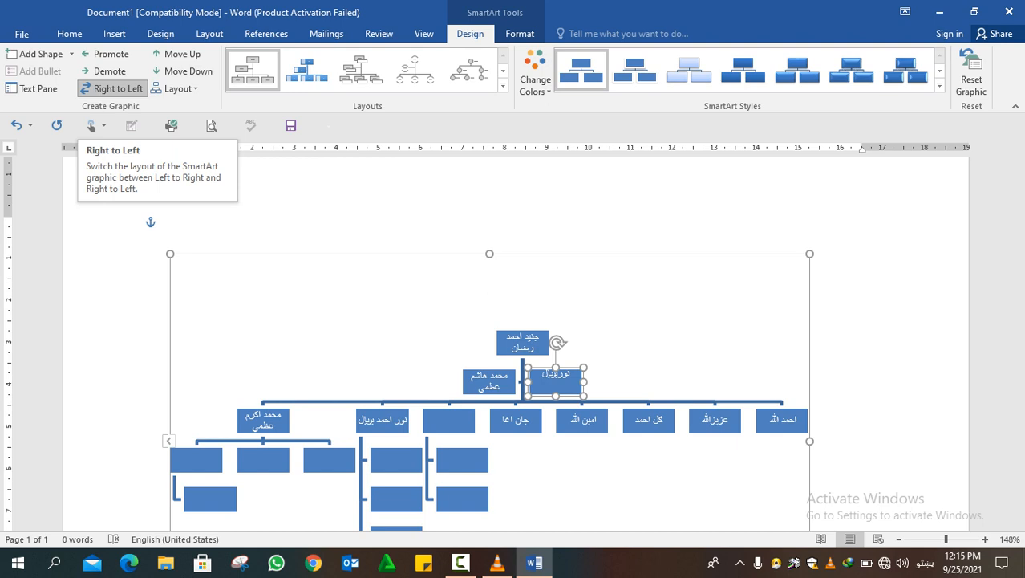
{"action": "left_click", "coordinate": [183, 70]}
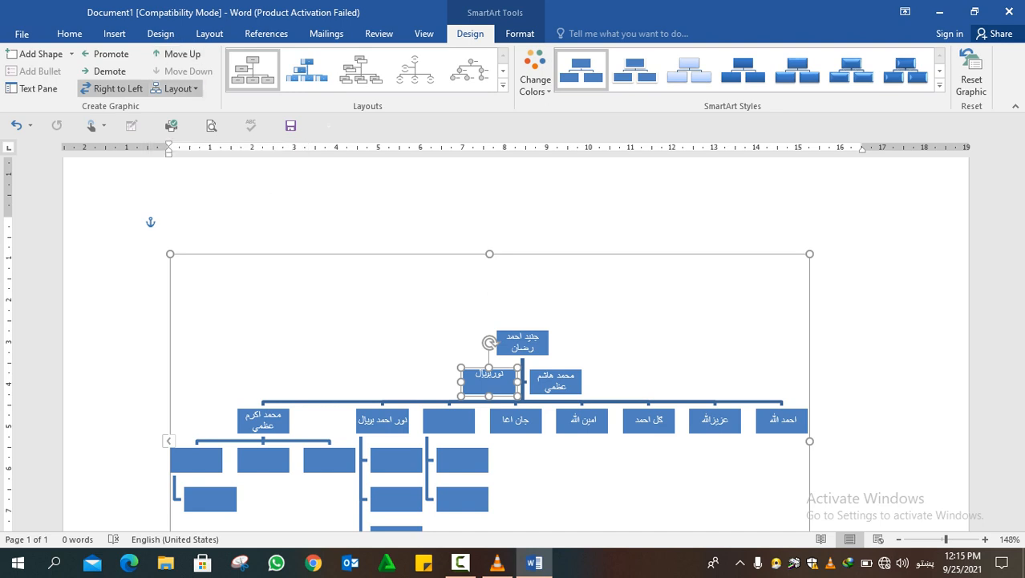
Try the Both, Right Hanging and Left Hanging branch layouts on the selected assistant box
{"action": "left_click", "coordinate": [177, 88]}
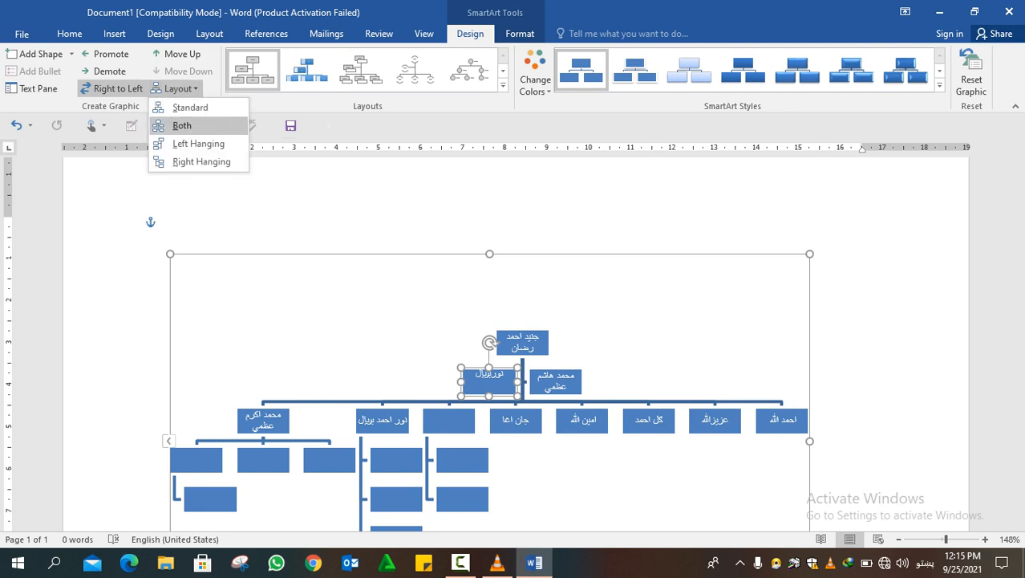
{"action": "left_click", "coordinate": [182, 125]}
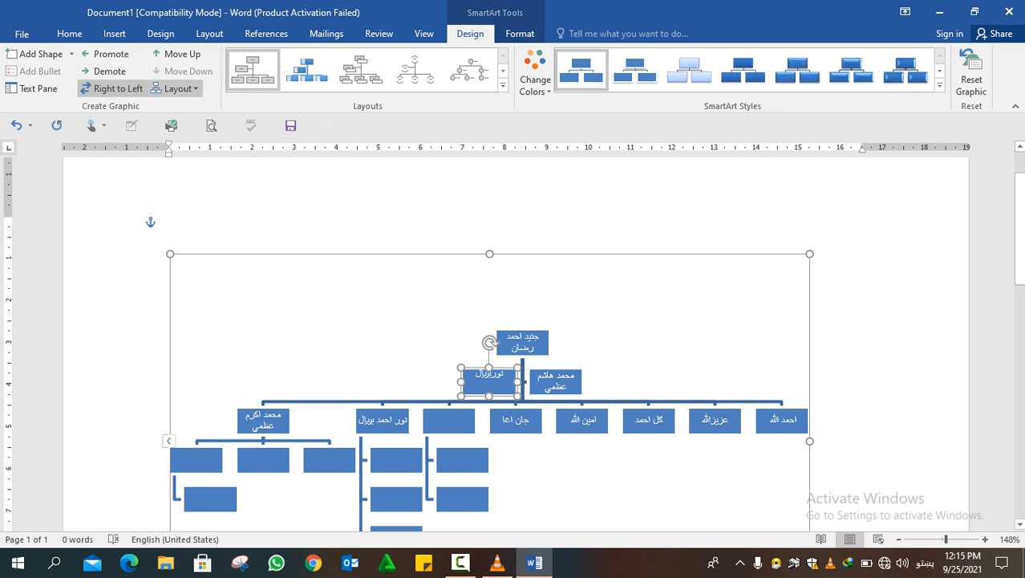
{"action": "left_click", "coordinate": [176, 88]}
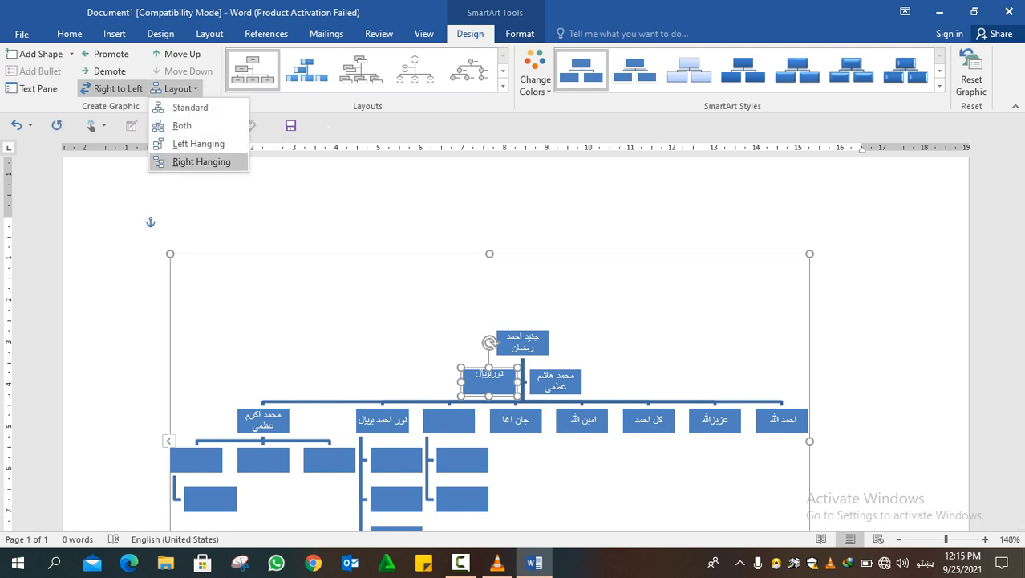
{"action": "left_click", "coordinate": [201, 161]}
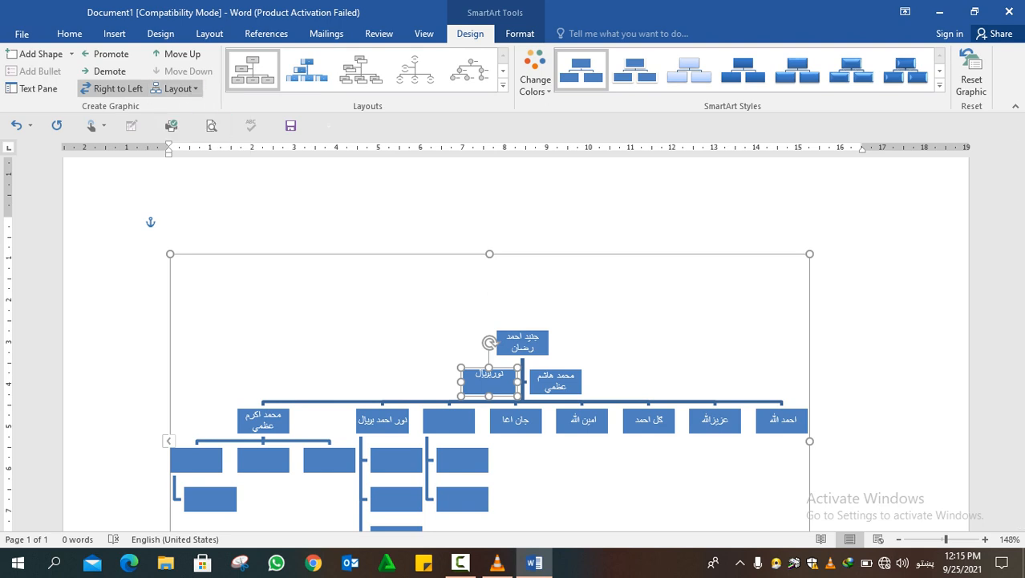
{"action": "left_click", "coordinate": [176, 88]}
{"action": "left_click", "coordinate": [198, 143]}
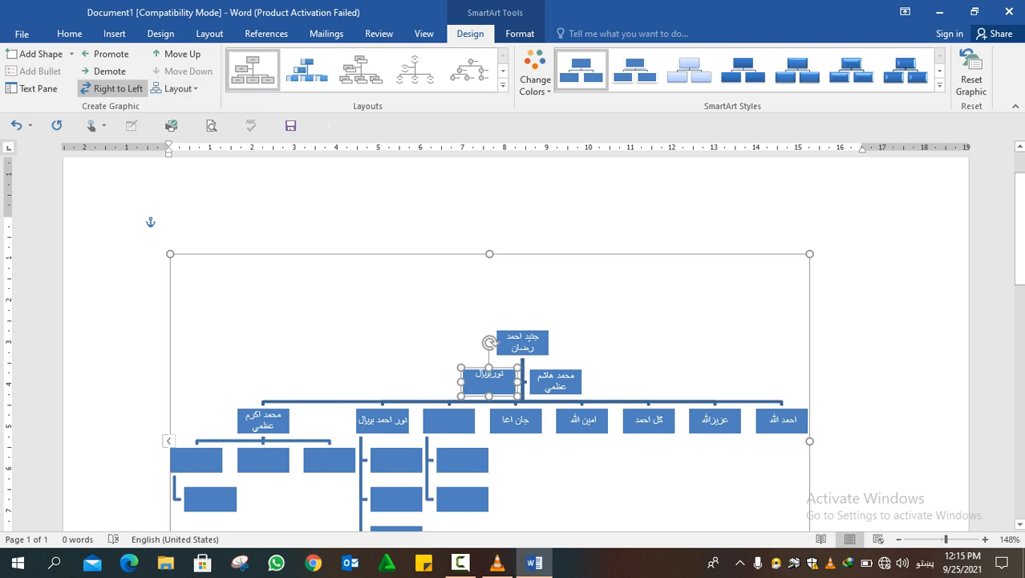
Apply the Both branch layout and switch to Left Hanging on the named second-level box just right of the empty second-level box
{"action": "left_click", "coordinate": [555, 381]}
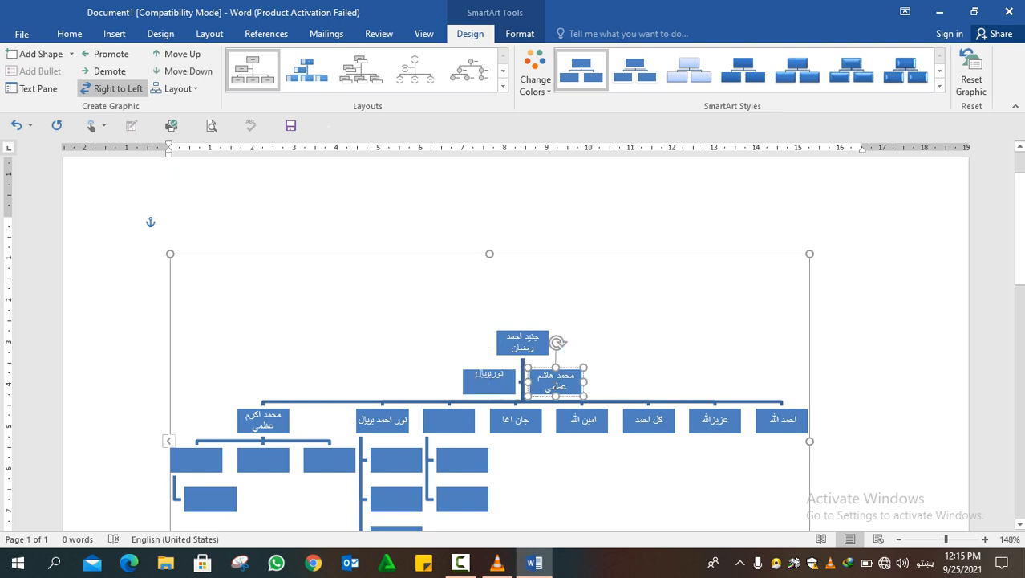
{"action": "left_click", "coordinate": [516, 420]}
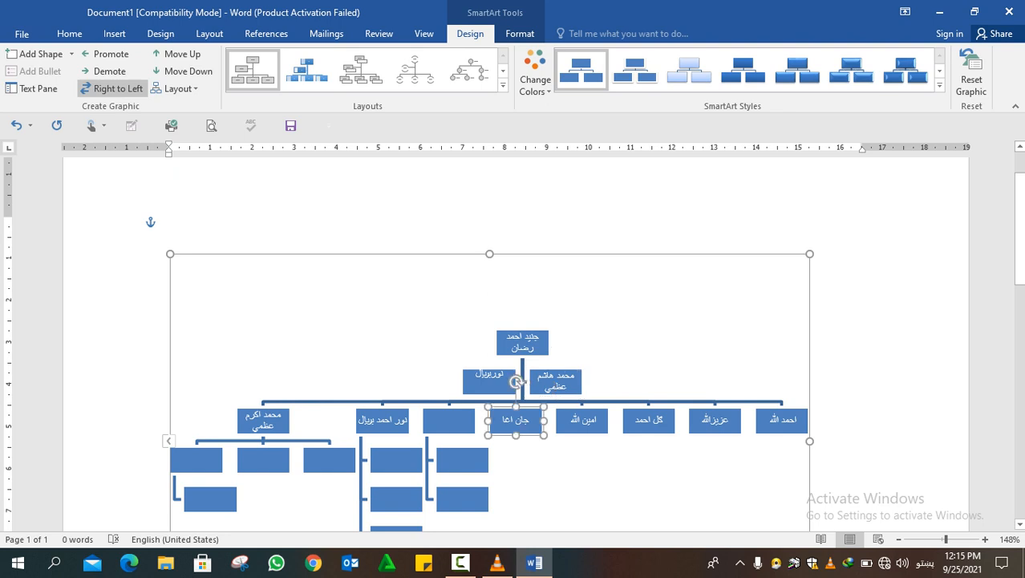
{"action": "left_click", "coordinate": [177, 88]}
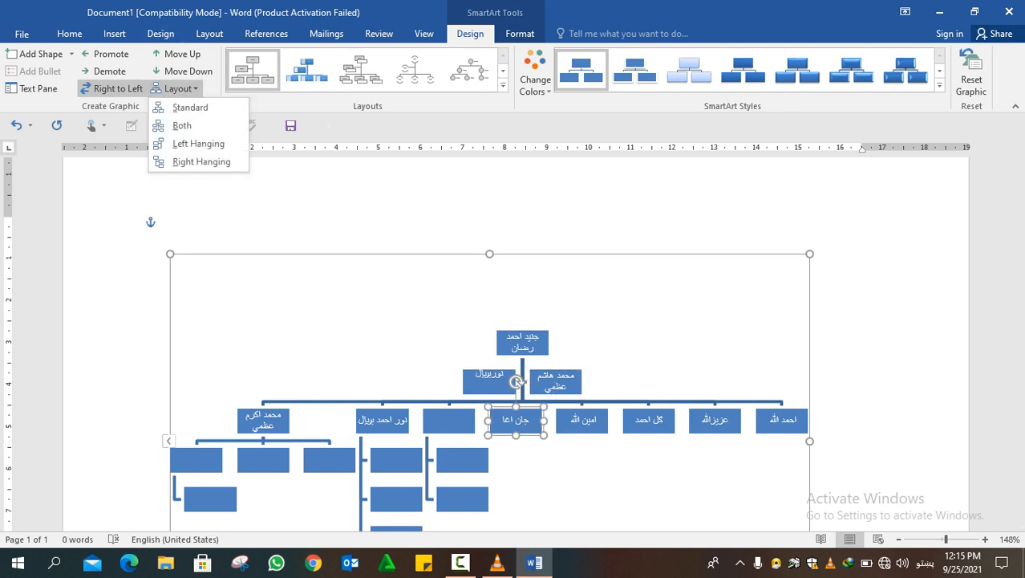
{"action": "left_click", "coordinate": [182, 125]}
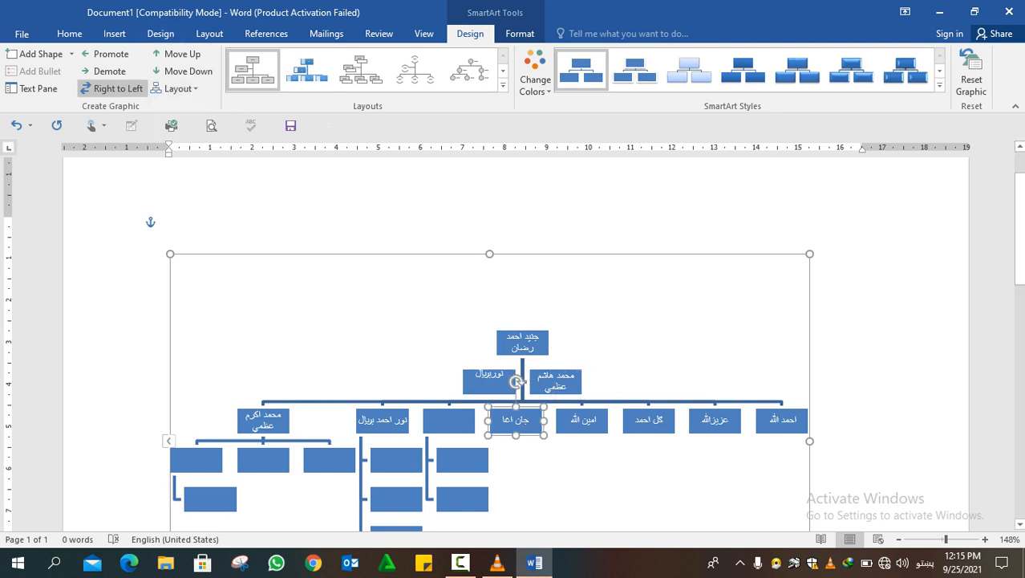
{"action": "left_click", "coordinate": [177, 89]}
{"action": "left_click", "coordinate": [184, 142]}
Apply the Right Hanging layout to the leftmost second-level box so its subordinates stack beneath it
{"action": "left_click", "coordinate": [263, 421]}
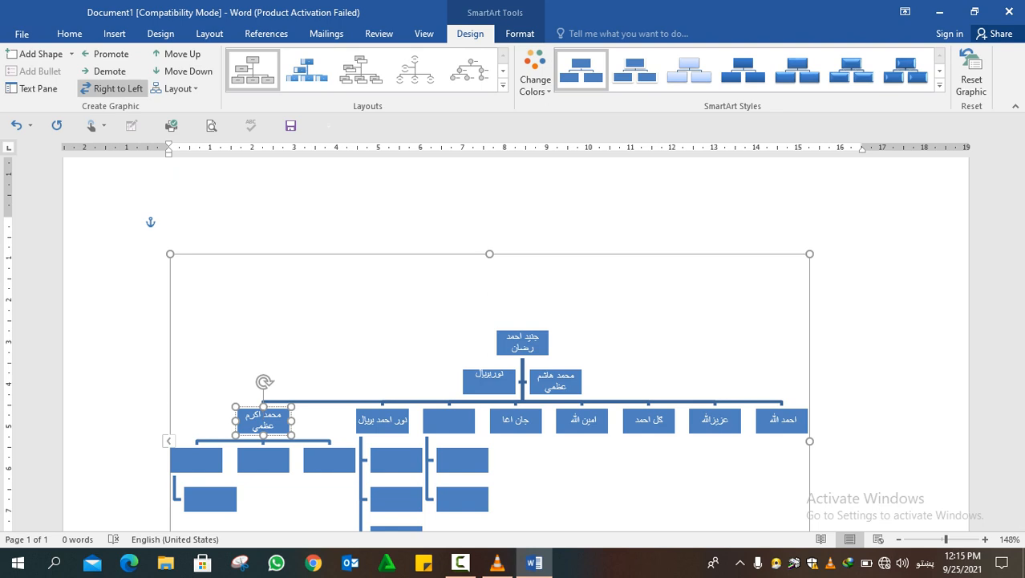
{"action": "left_click", "coordinate": [176, 89]}
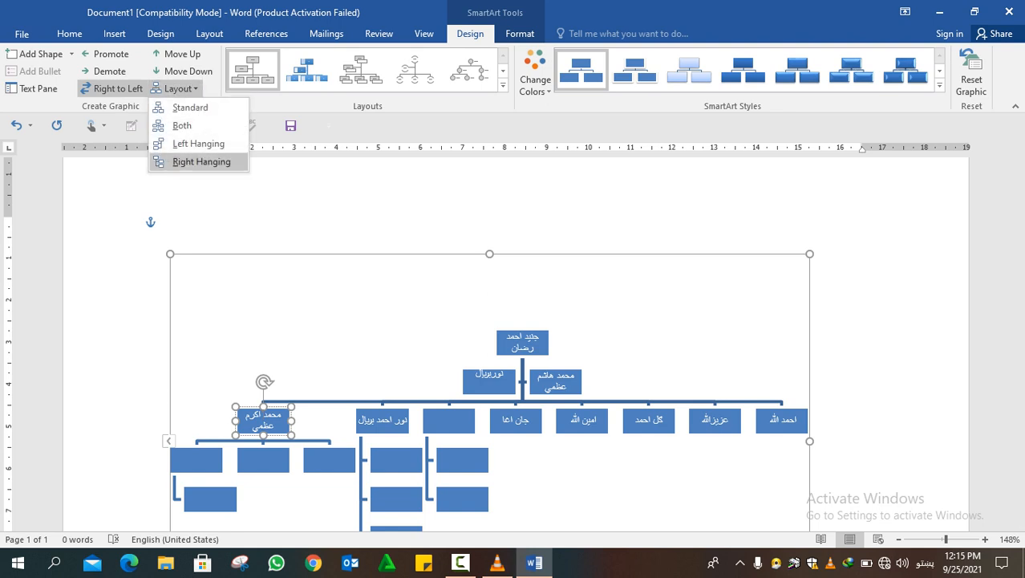
{"action": "left_click", "coordinate": [202, 162]}
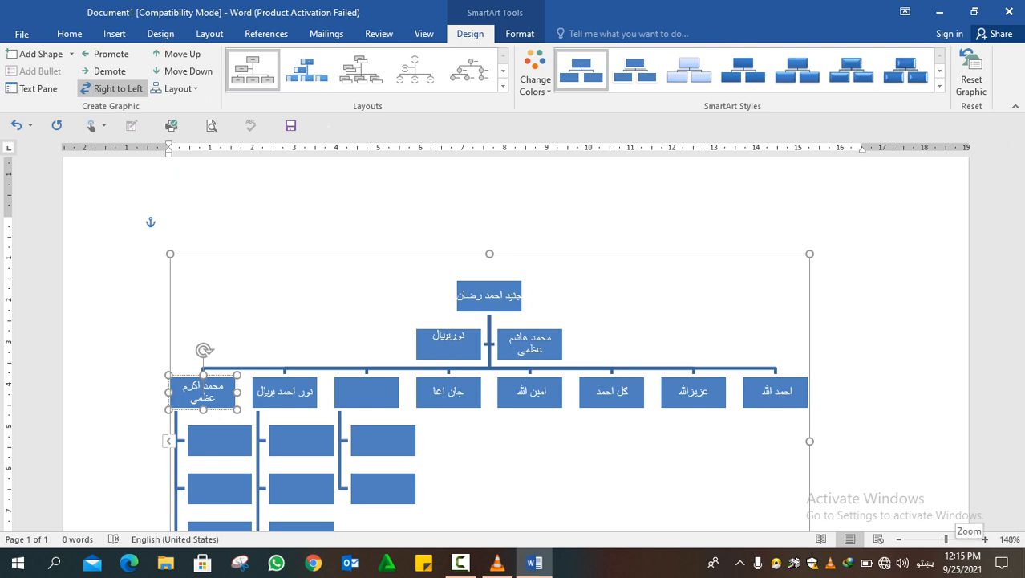
{"action": "left_click_drag", "start_coordinate": [946, 538], "coordinate": [941, 539]}
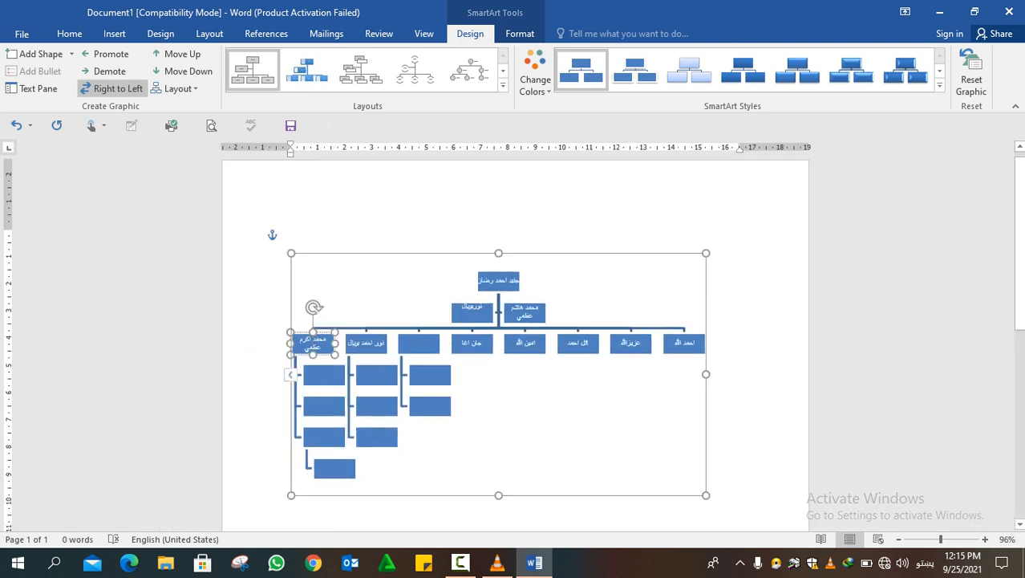